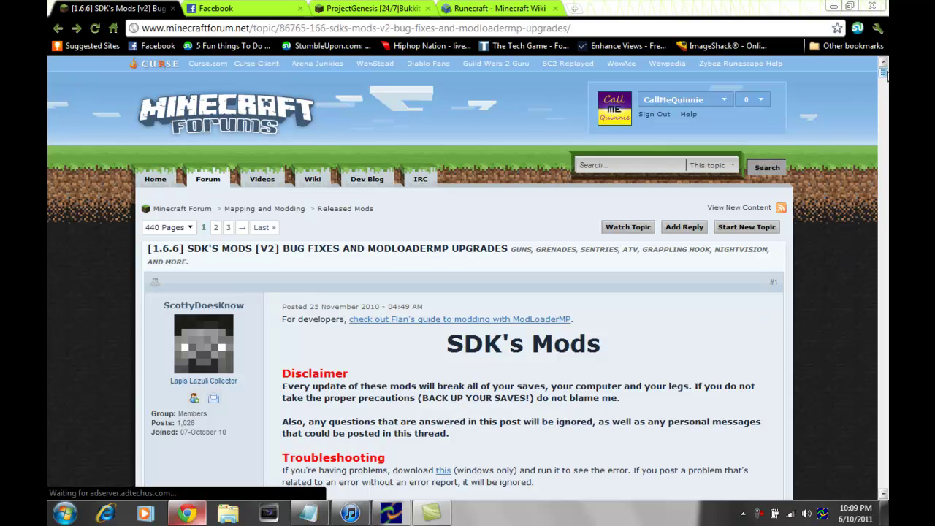
- Skim the SDK's Mods forum post, including its news and general information sections
drag(883, 73, 884, 85)
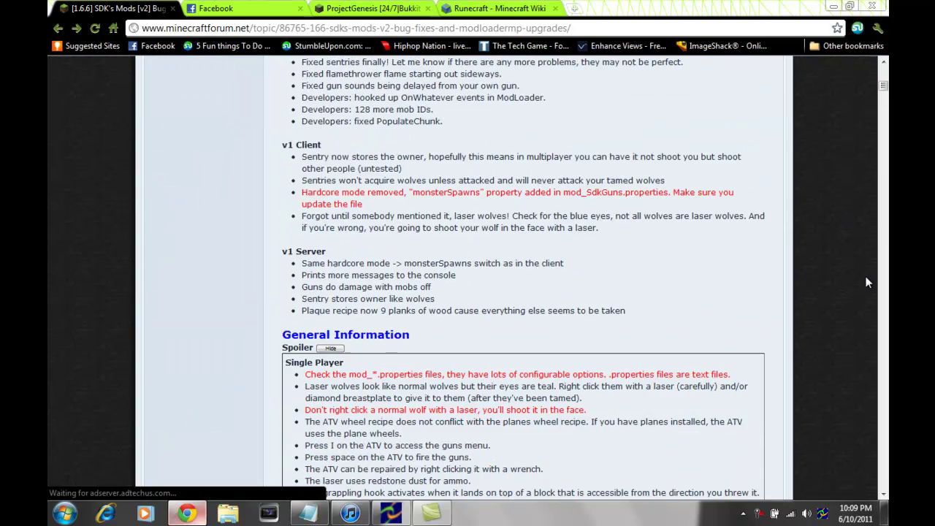
scroll(867, 283, down, 8)
scroll(863, 307, up, 13)
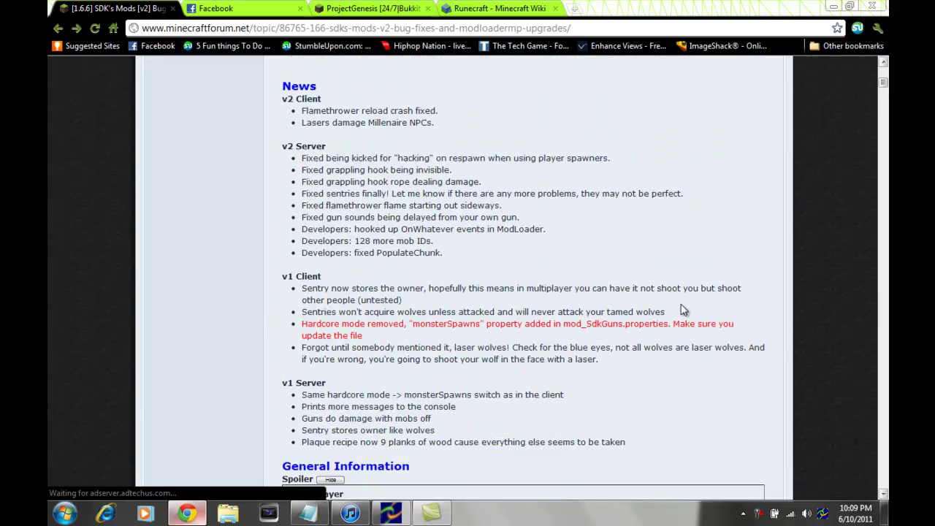
scroll(683, 310, up, 8)
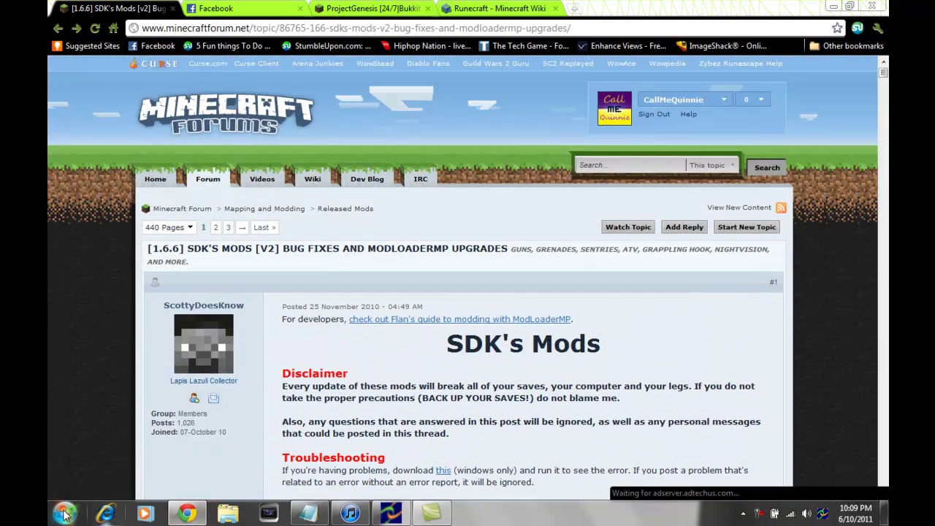
- Find the application data folder with %appdata% and open the .minecraft folder inside it
click(65, 511)
click(107, 478)
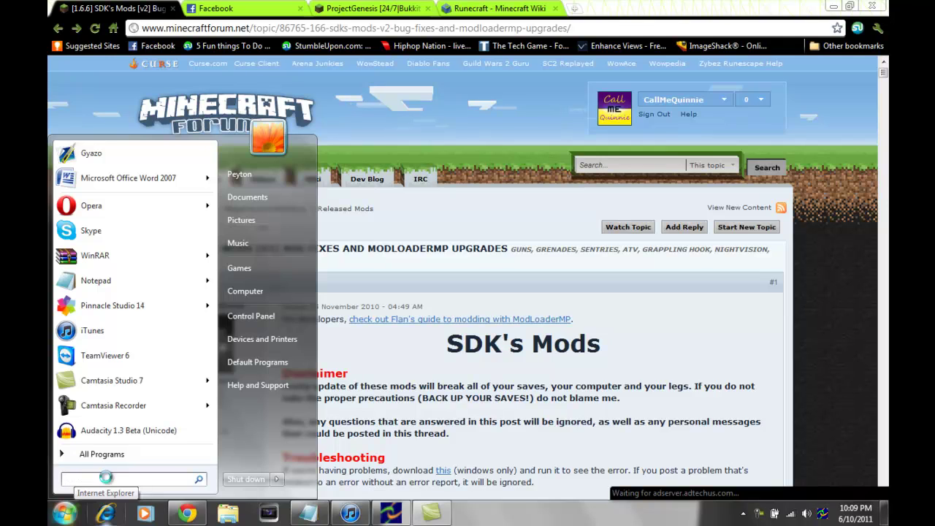
text(%appdata%)
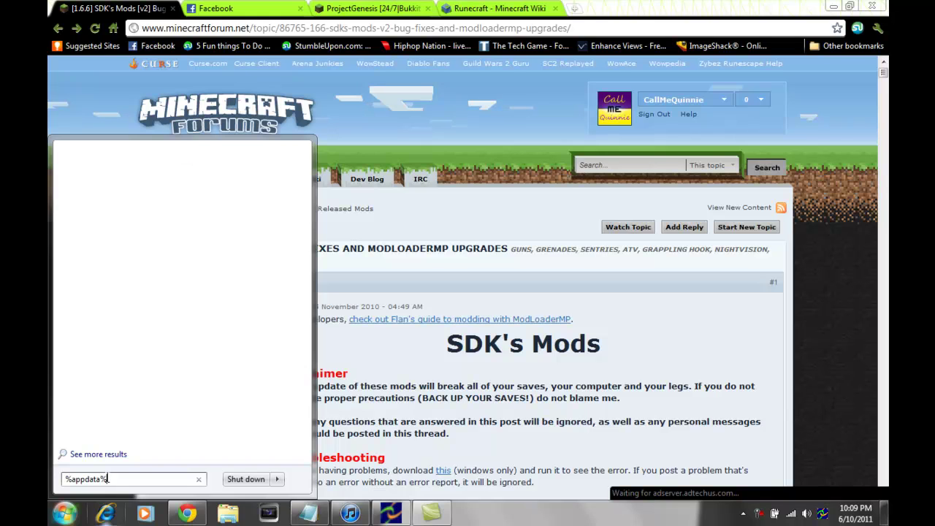
key(Return)
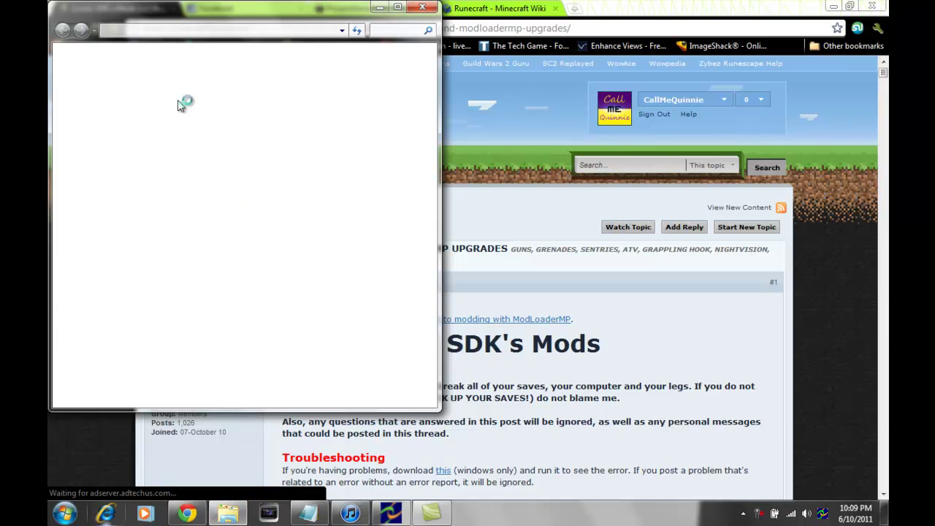
double_click(198, 93)
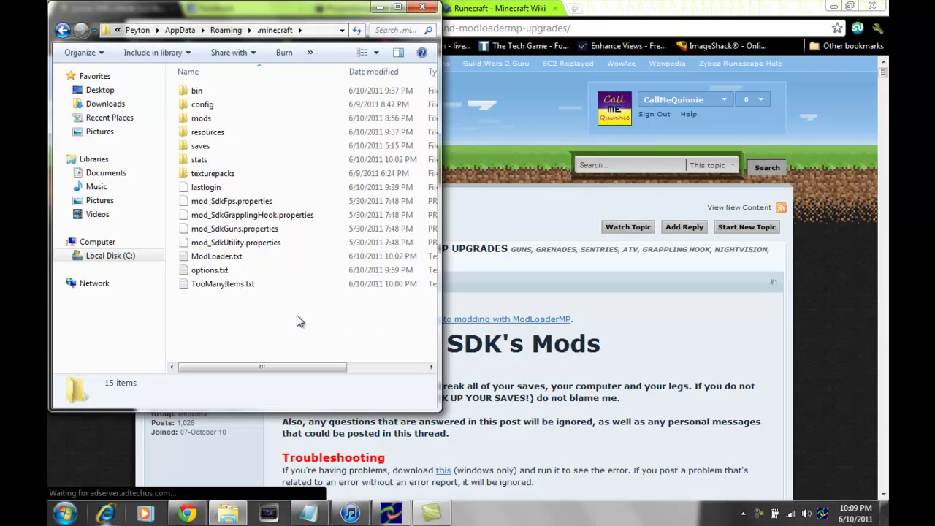
drag(294, 370, 268, 373)
drag(236, 341, 207, 80)
right_click(221, 168)
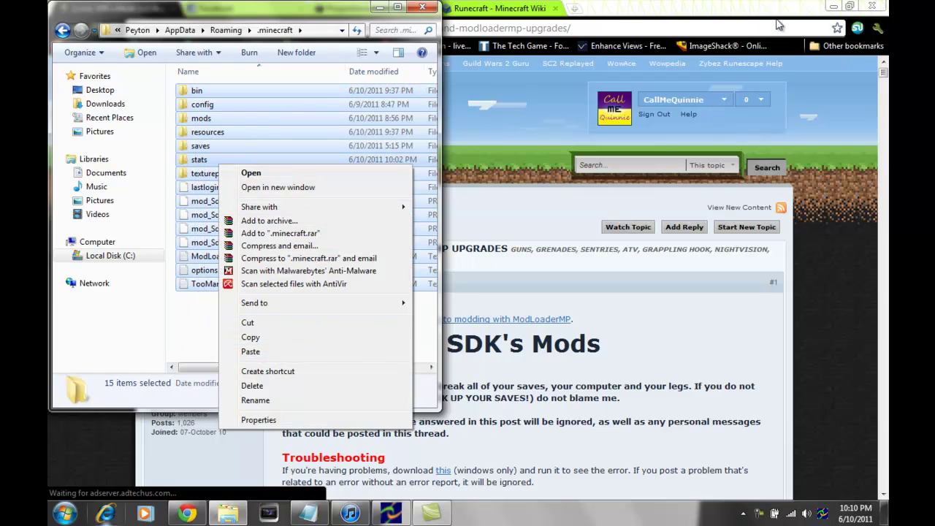
click(833, 7)
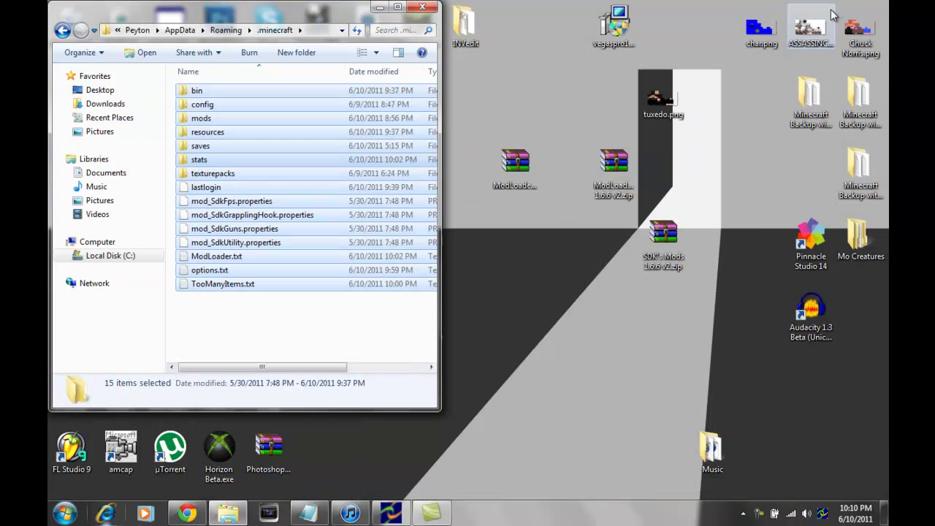
right_click(544, 303)
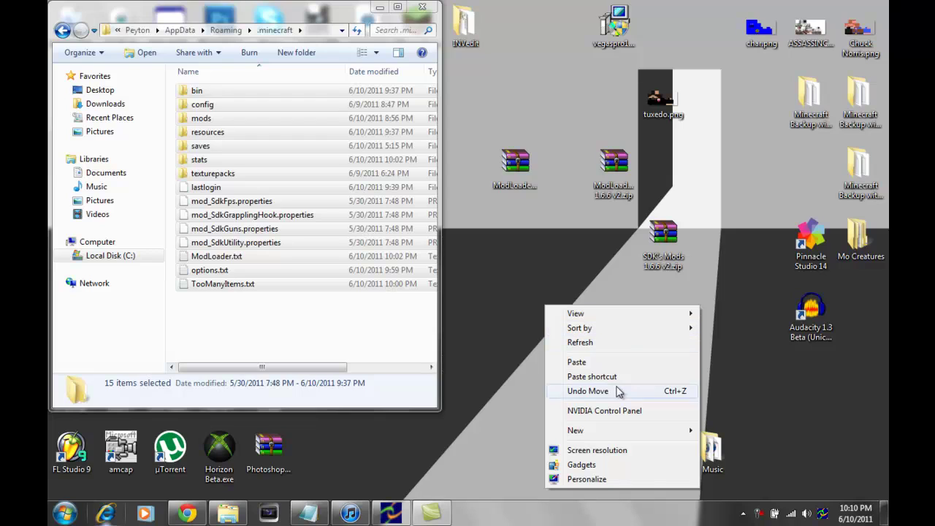
mouse_move(595, 432)
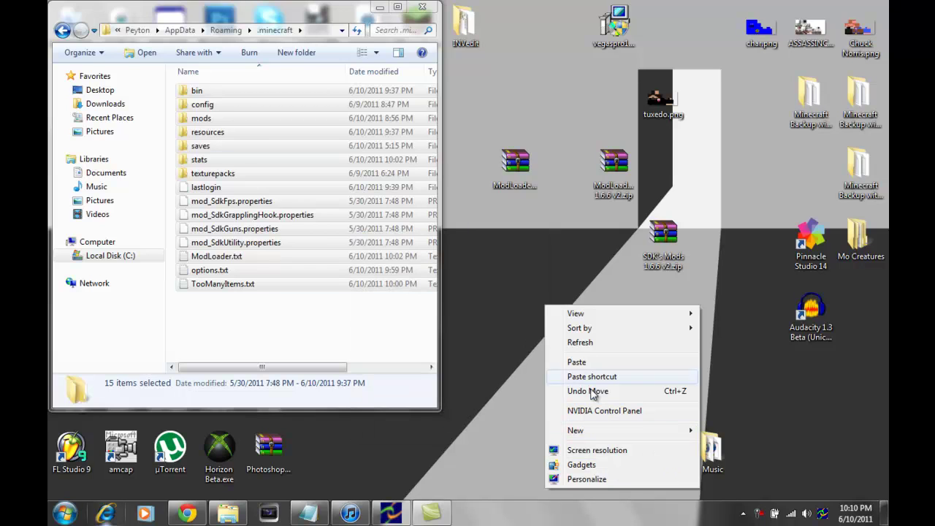
mouse_move(641, 430)
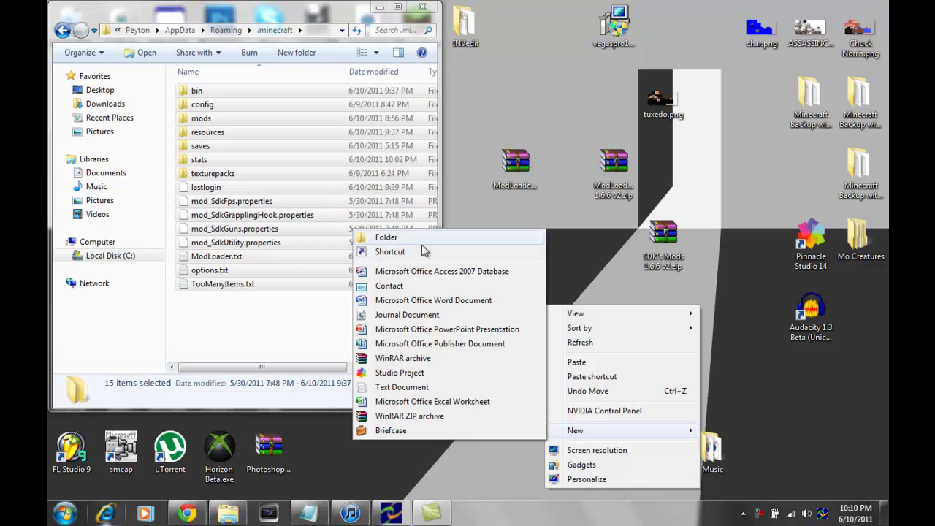
click(468, 220)
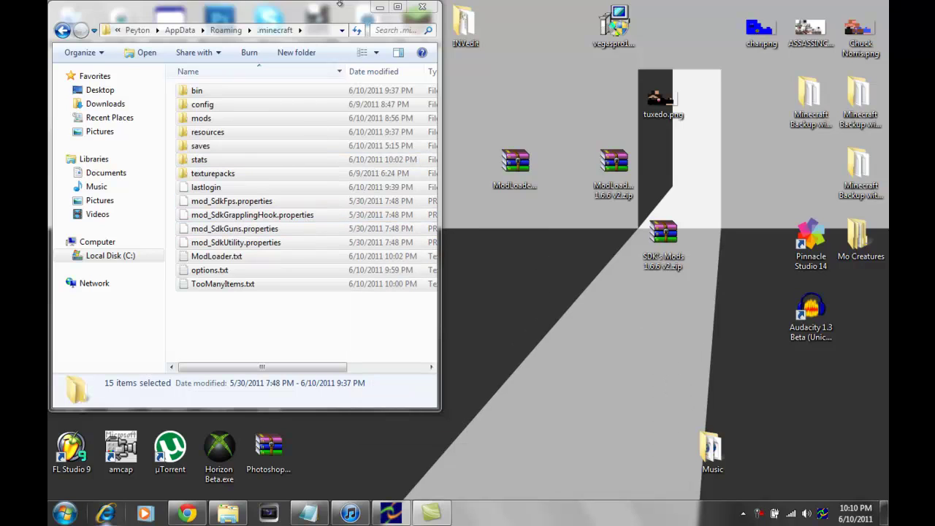
- Delete all files and folders in the .minecraft folder, moving them to the Recycle Bin
click(328, 308)
drag(327, 312, 266, 74)
right_click(267, 95)
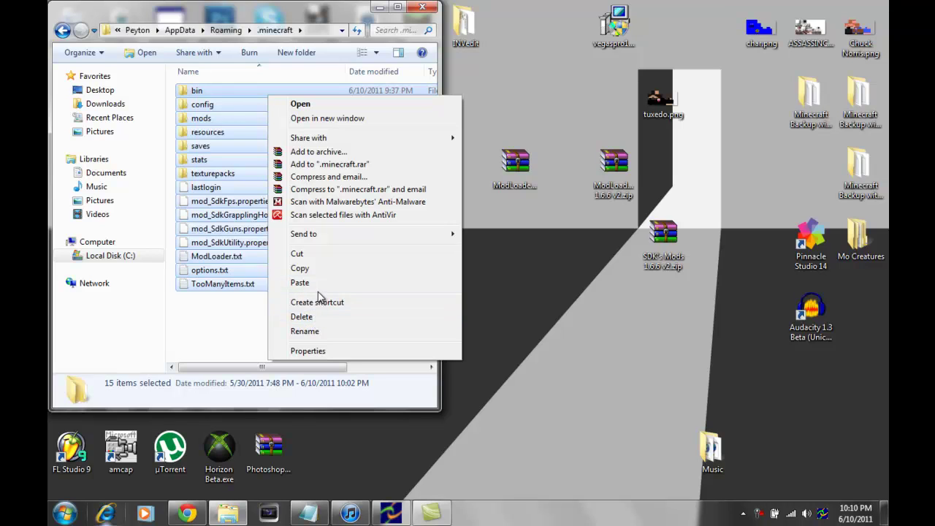
click(312, 317)
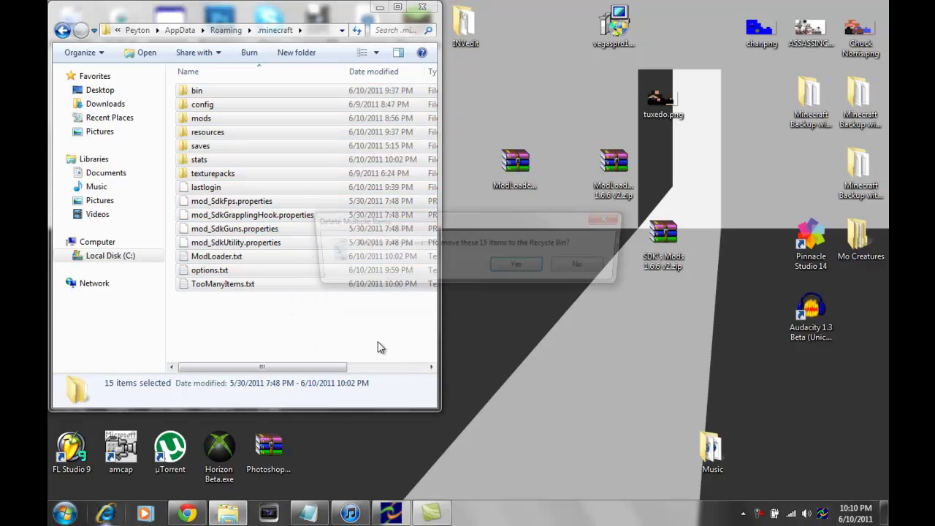
click(520, 266)
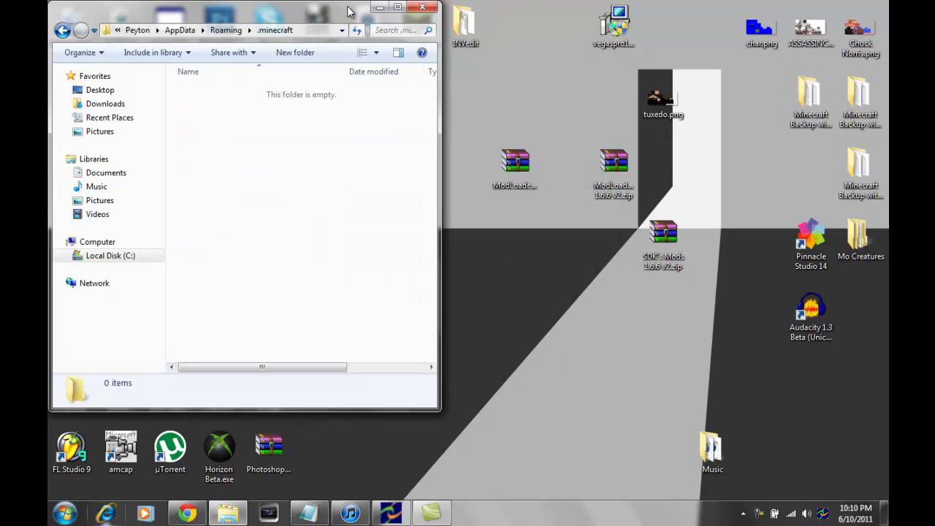
- Run the Minecraft launcher with Remember password enabled and force a game update through the launcher options
drag(348, 13, 489, 117)
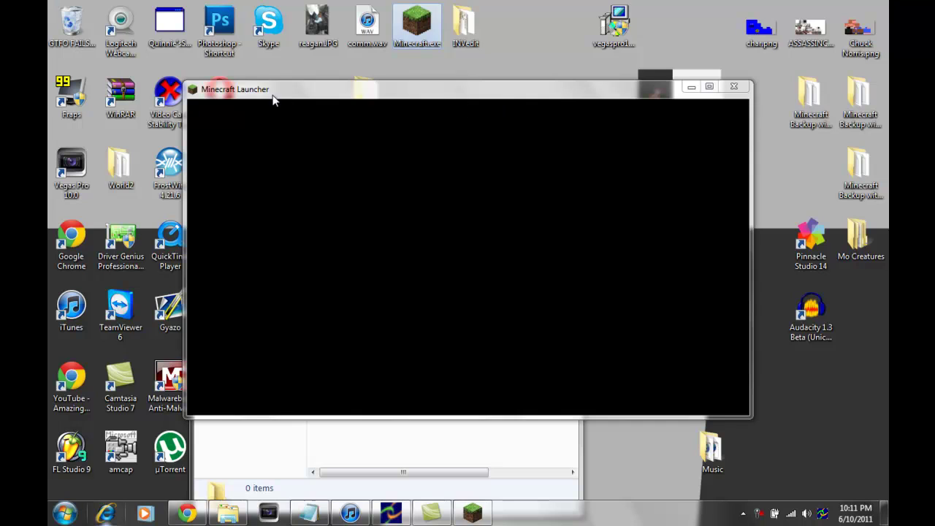
mouse_move(283, 97)
mouse_down()
mouse_move(436, 92)
mouse_move(293, 93)
mouse_up()
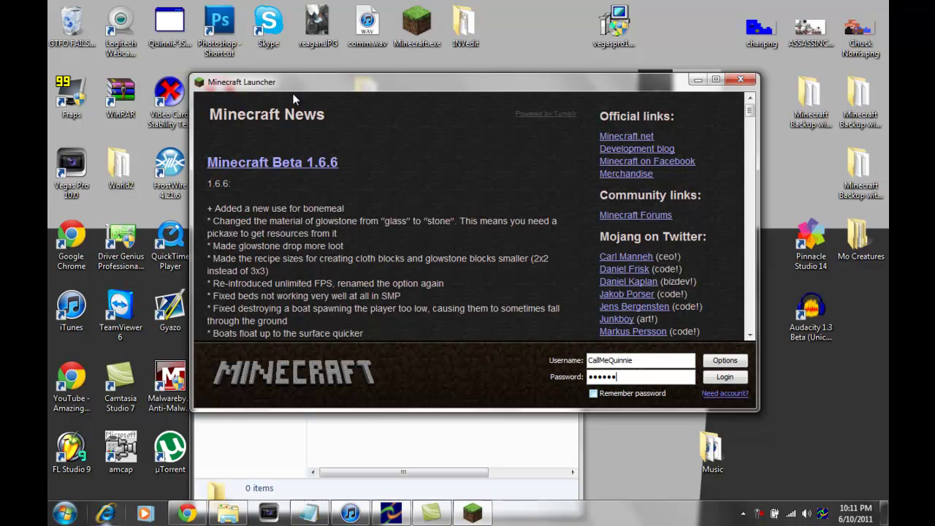
key(space)
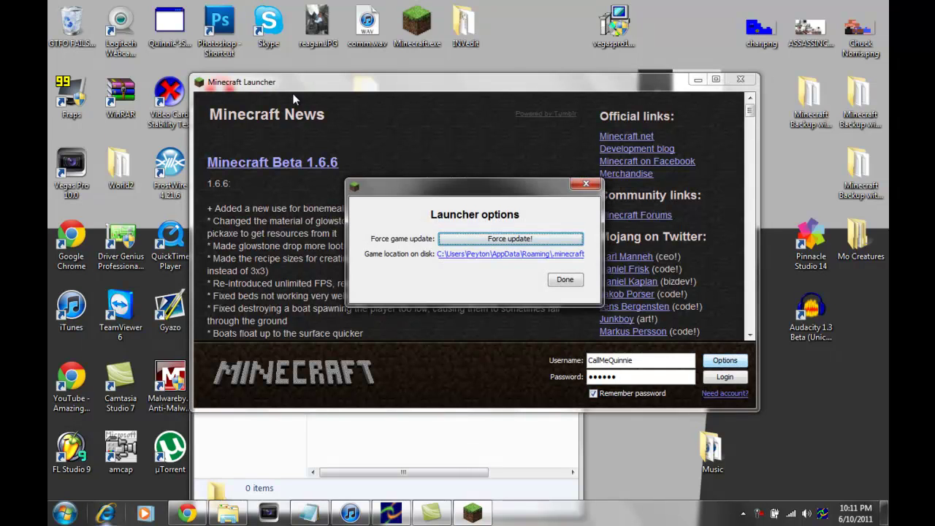
key(space)
key(space)
key(Tab)
key(space)
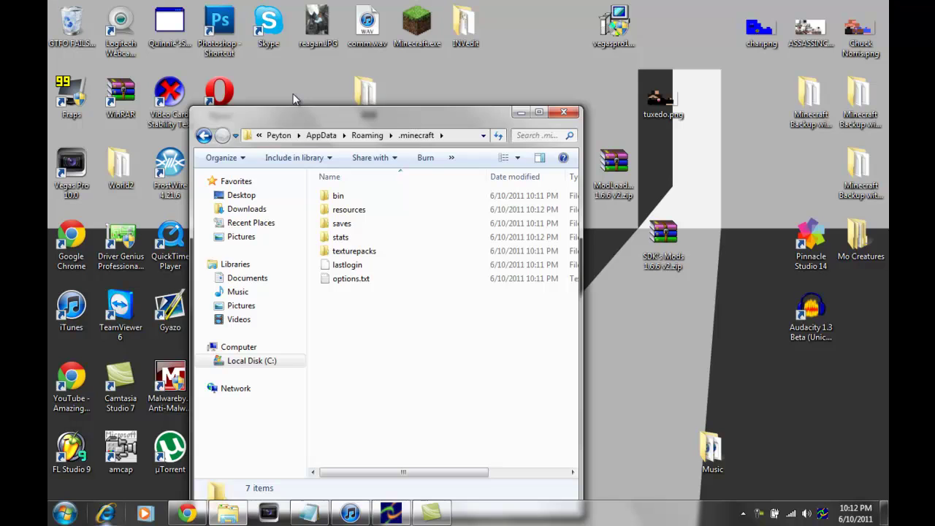
- Check the Downloads folder in the file window, then clear the window off the desktop
drag(366, 112, 296, 77)
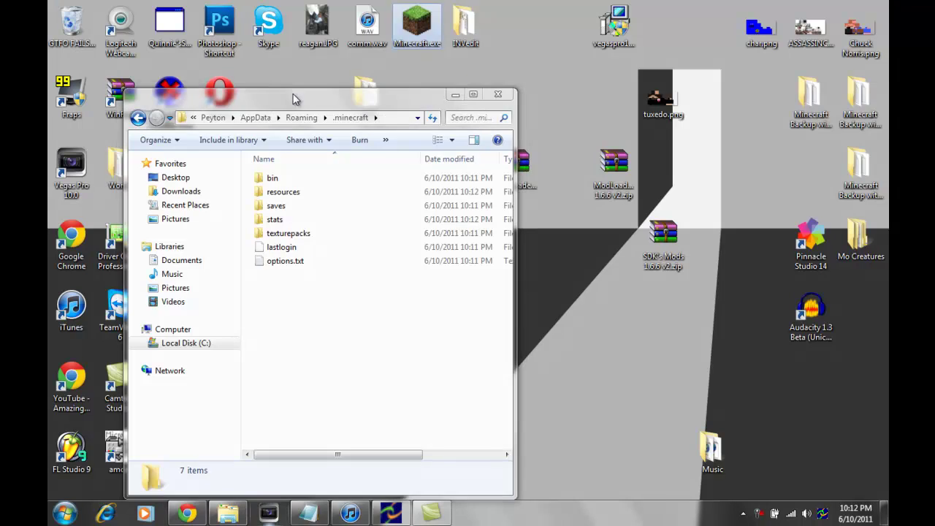
click(455, 94)
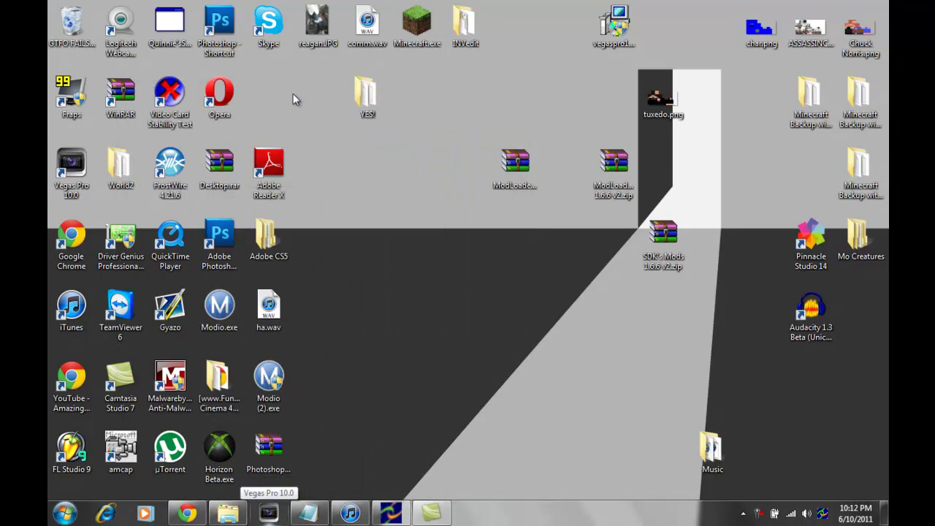
click(228, 513)
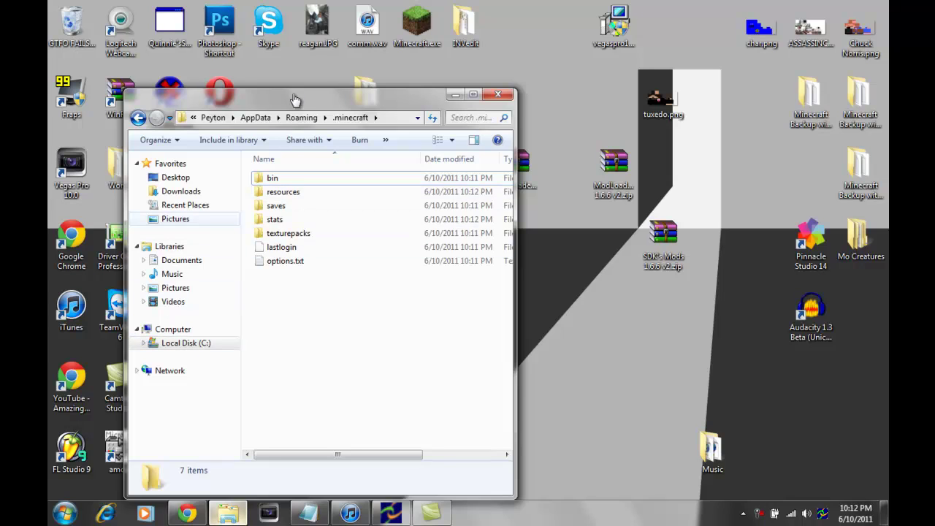
click(180, 190)
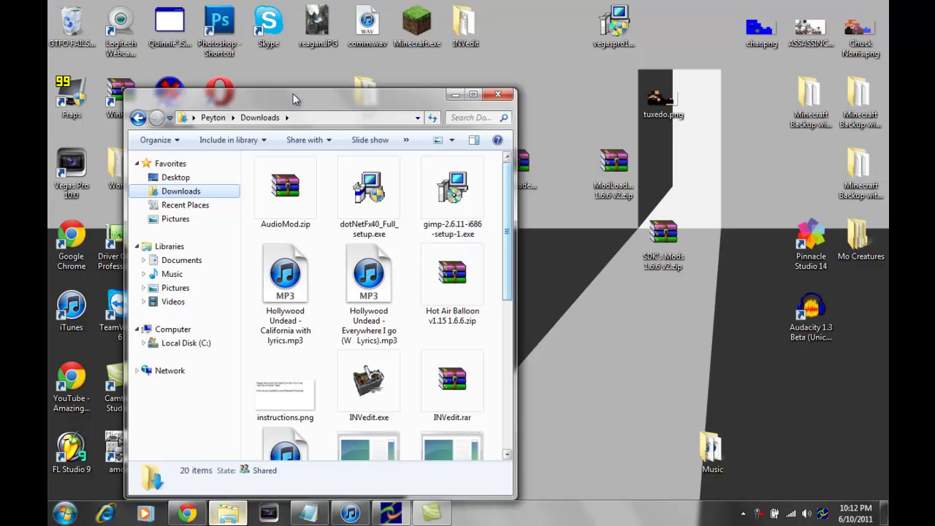
scroll(373, 219, down, 1)
scroll(373, 219, up, 1)
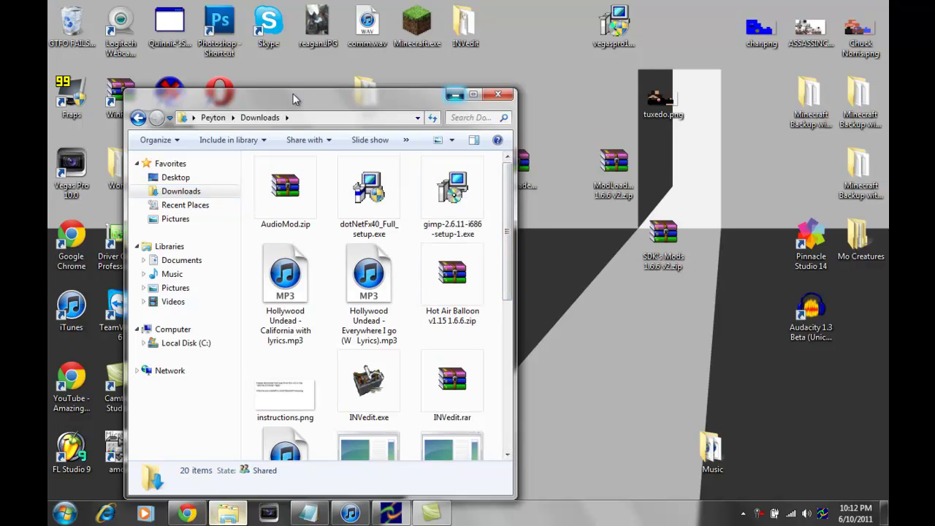
click(454, 94)
- Line up the two ModLoader archives and SDK's Mods 1.6.6 v2.zip in a row mid-desktop
drag(515, 168, 416, 310)
drag(614, 168, 466, 329)
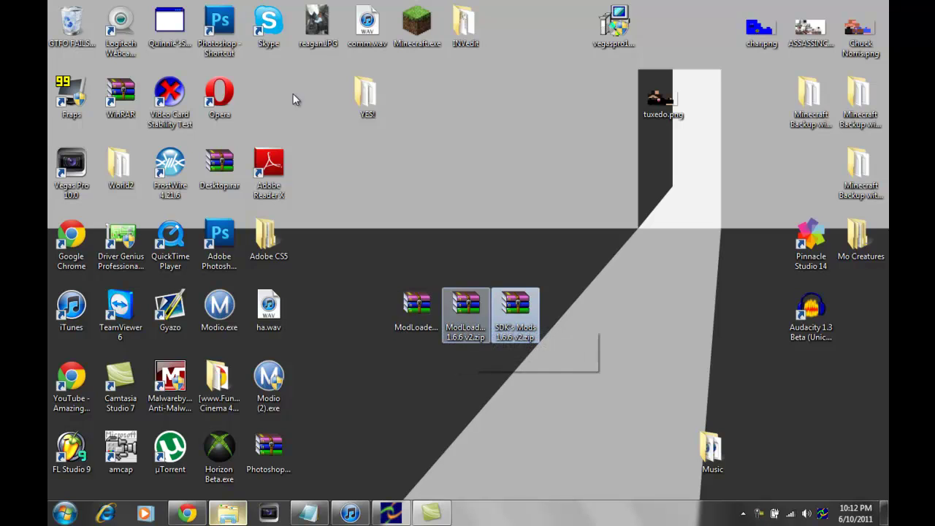
key(Right)
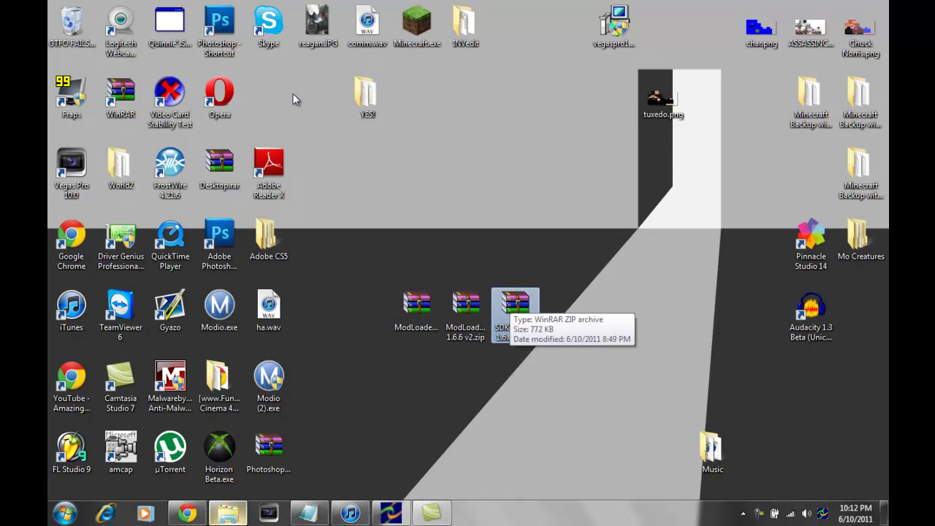
- Switch to Chrome and examine the post's Download Beta 1.6.6 v2 section, highlighting the ModLoaderMP requirement for client mods
key(alt+Tab)
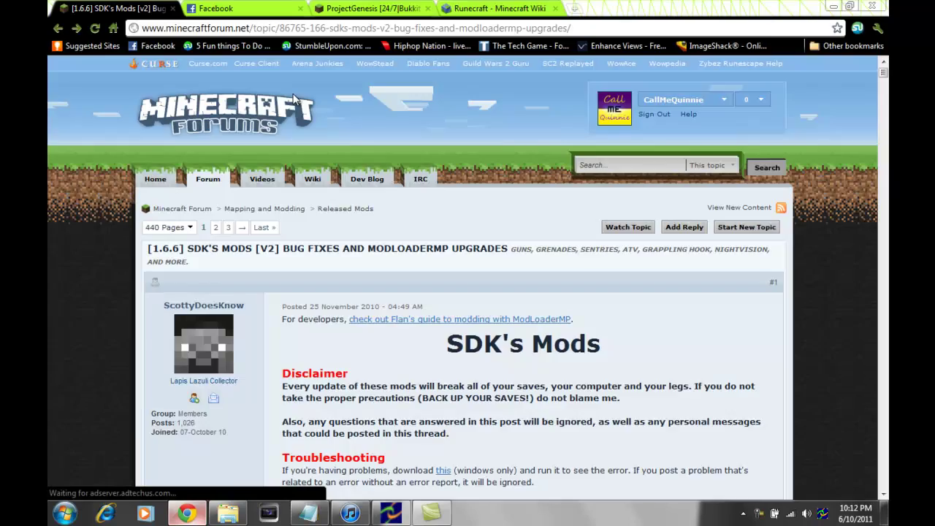
scroll(293, 98, down, 8)
scroll(293, 99, up, 1)
scroll(293, 99, down, 10)
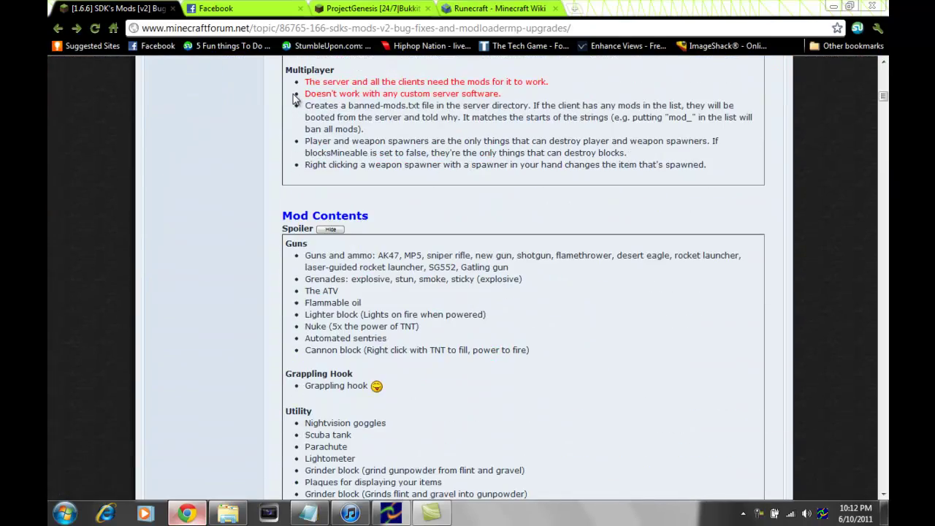
scroll(293, 98, down, 10)
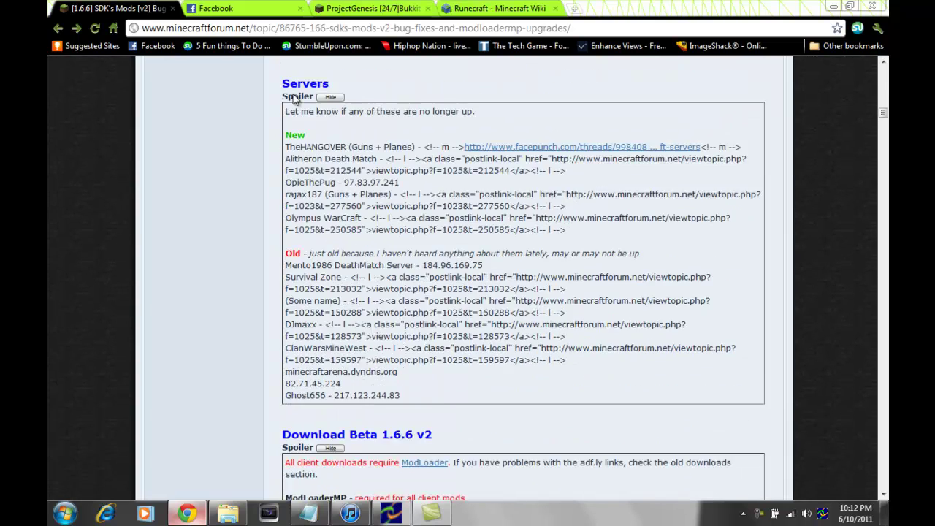
scroll(295, 100, down, 3)
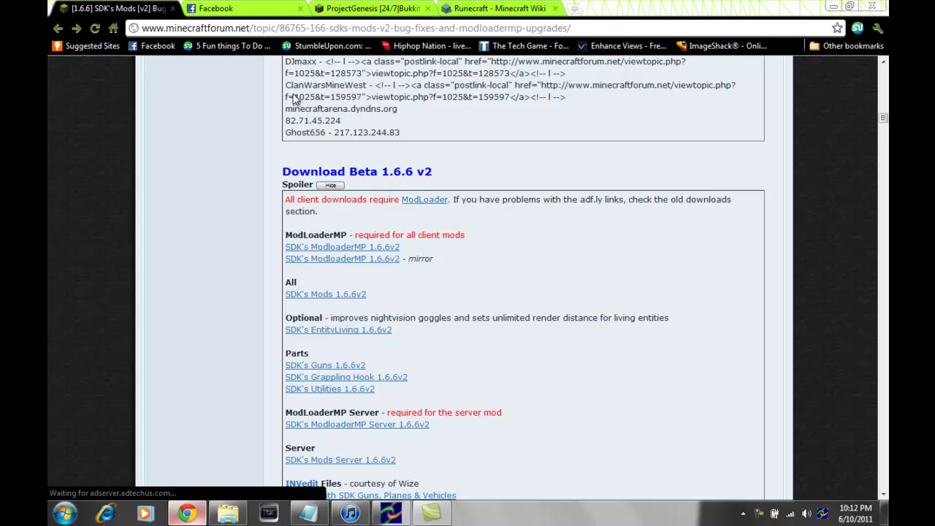
drag(285, 235, 454, 234)
click(293, 98)
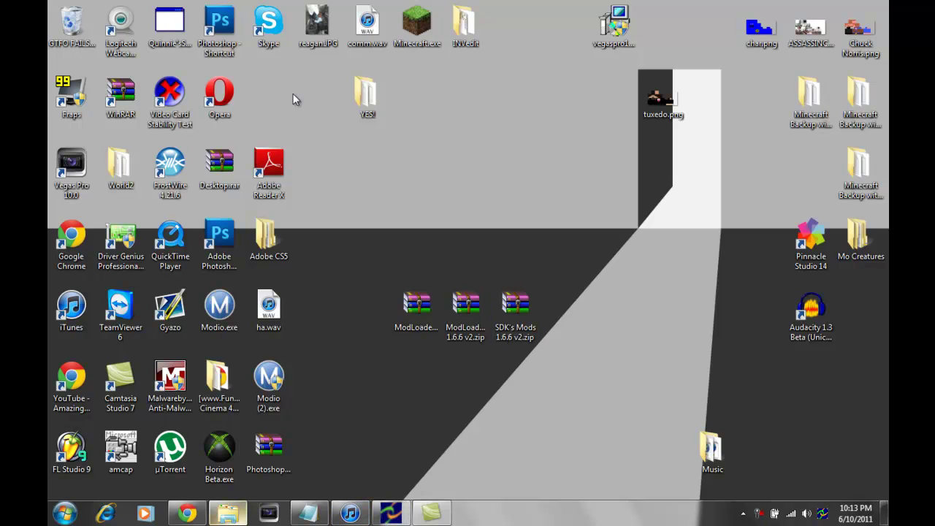
- Bring back the file window and return from Downloads to the .minecraft folder
key(super+4)
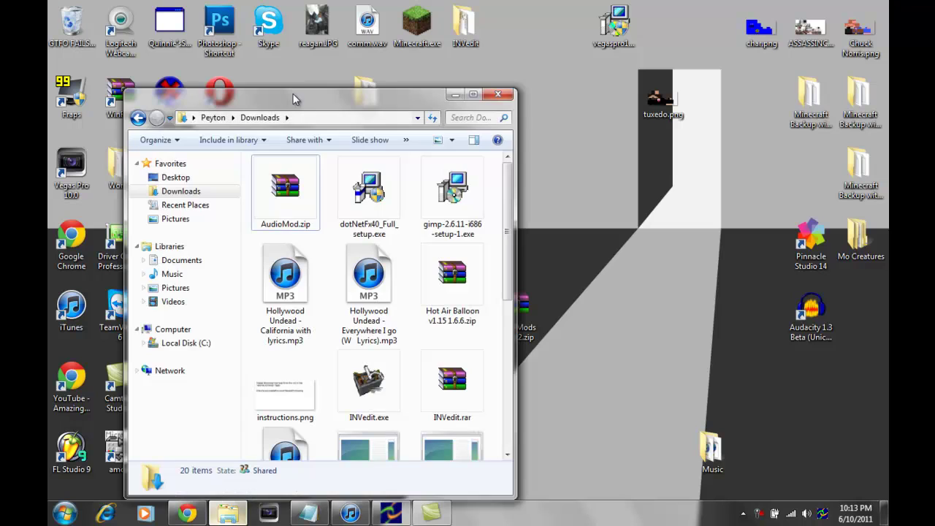
key(Down)
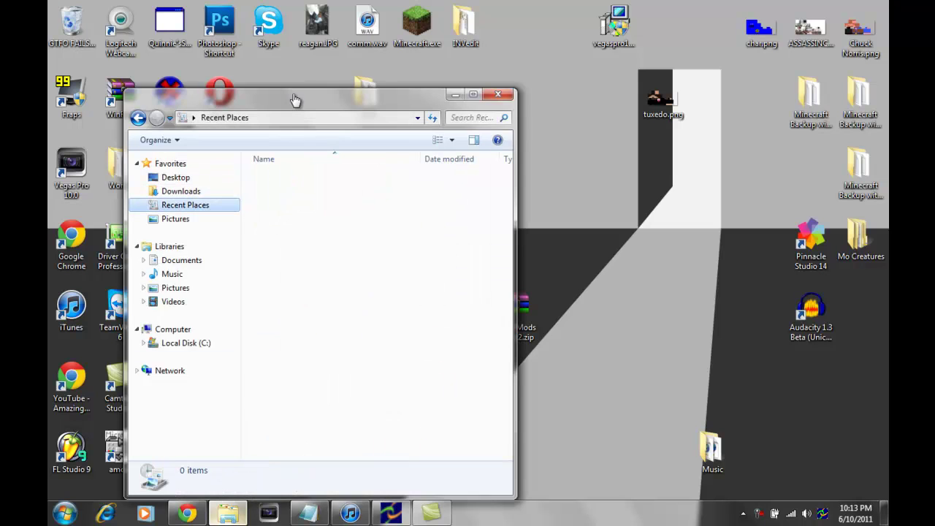
key(Up)
key(Return)
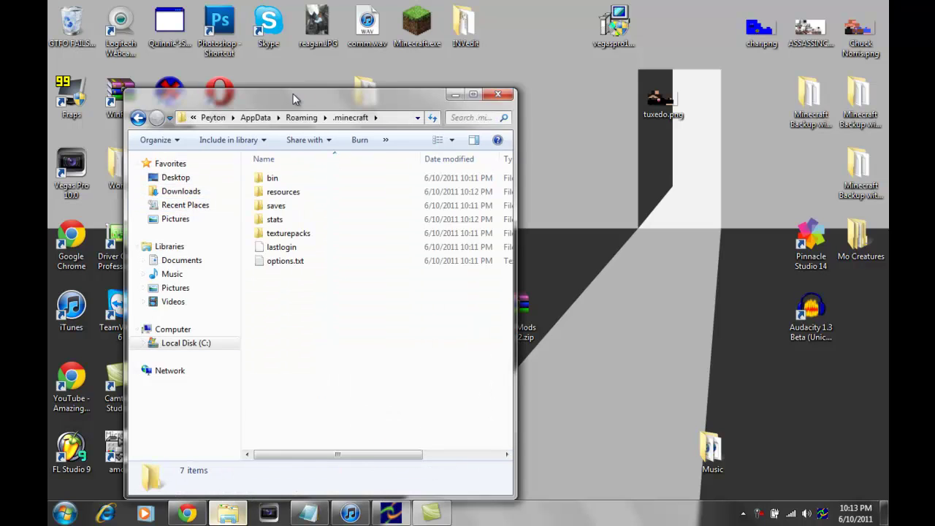
- Move the file window off the mod archives, enter the bin folder and open minecraft.jar with WinRAR, dismissing the licence notice
drag(292, 99, 727, 90)
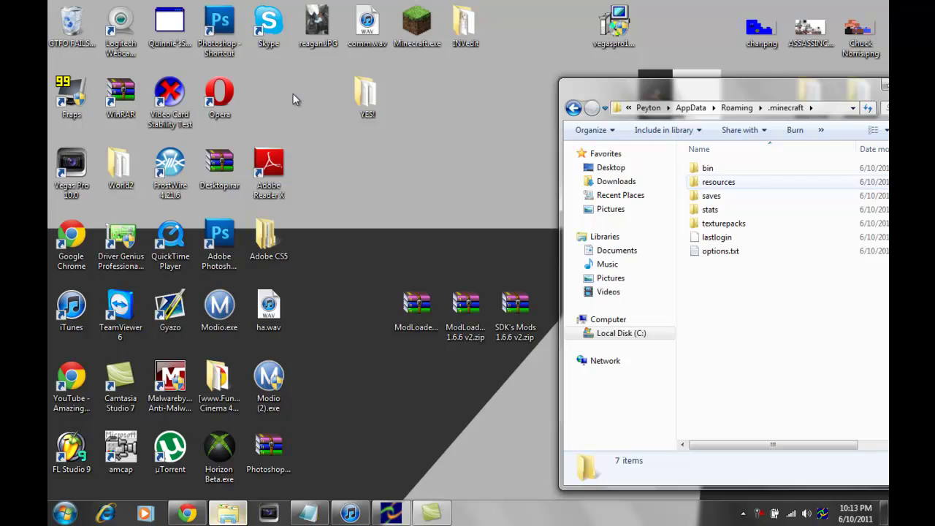
double_click(706, 167)
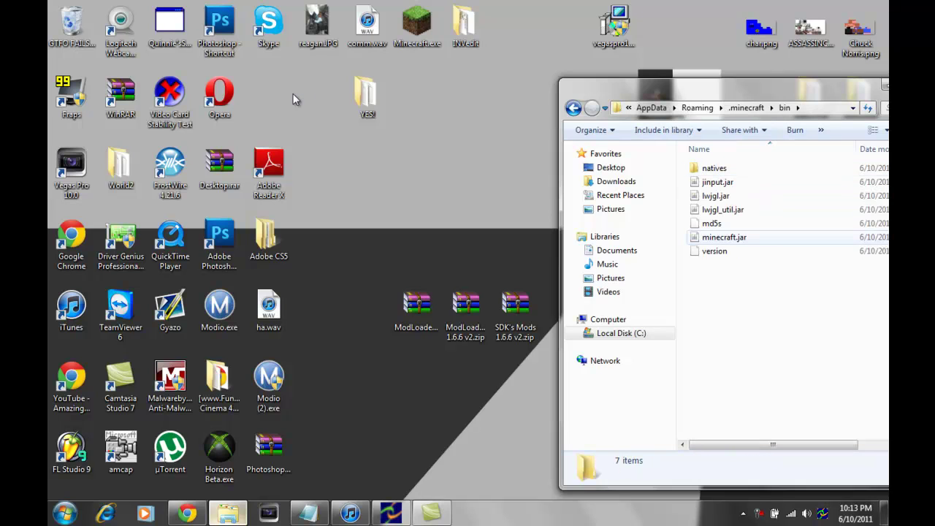
right_click(696, 239)
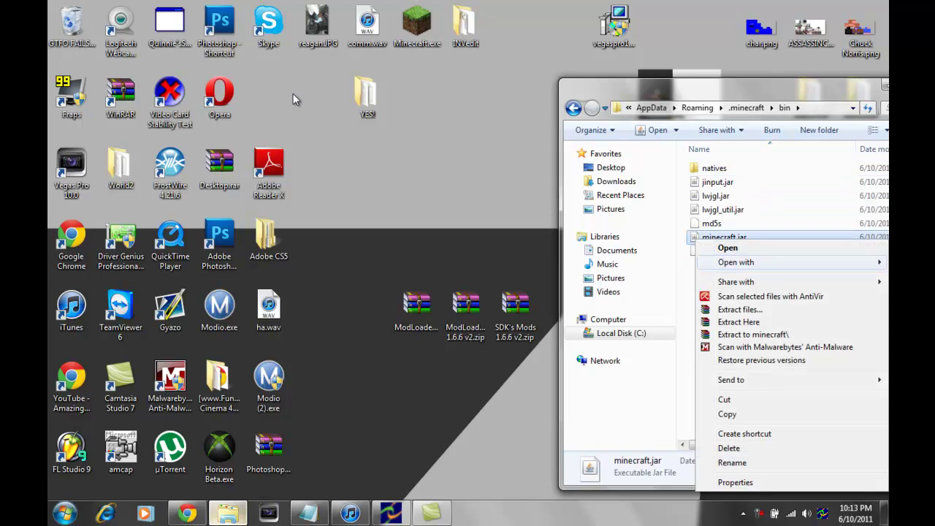
mouse_move(736, 262)
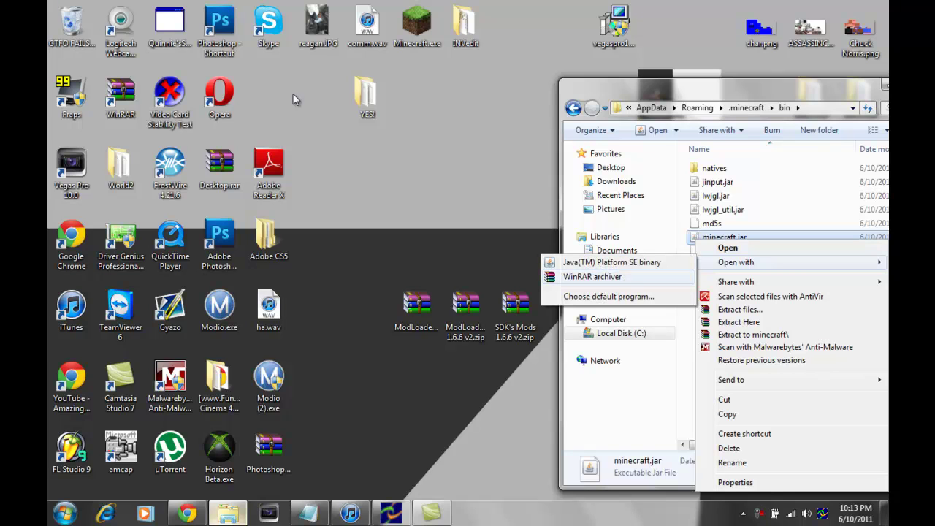
key(Return)
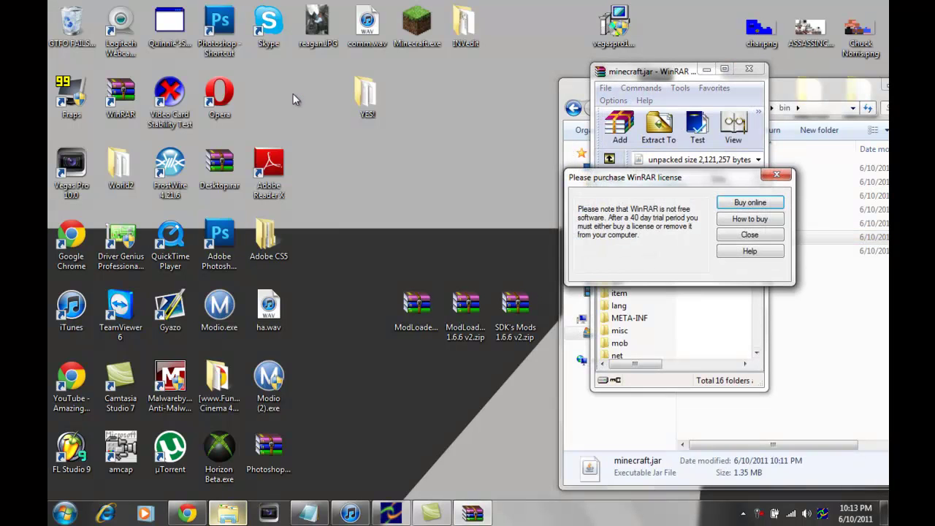
key(Escape)
- Delete the META-INF folder from minecraft.jar and return the archive window to its smaller size
scroll(681, 271, down, 12)
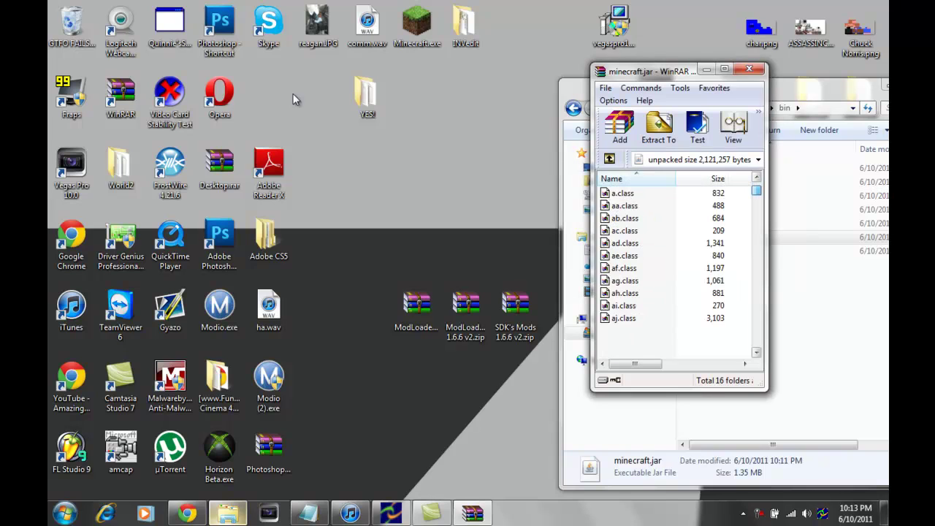
scroll(292, 99, up, 12)
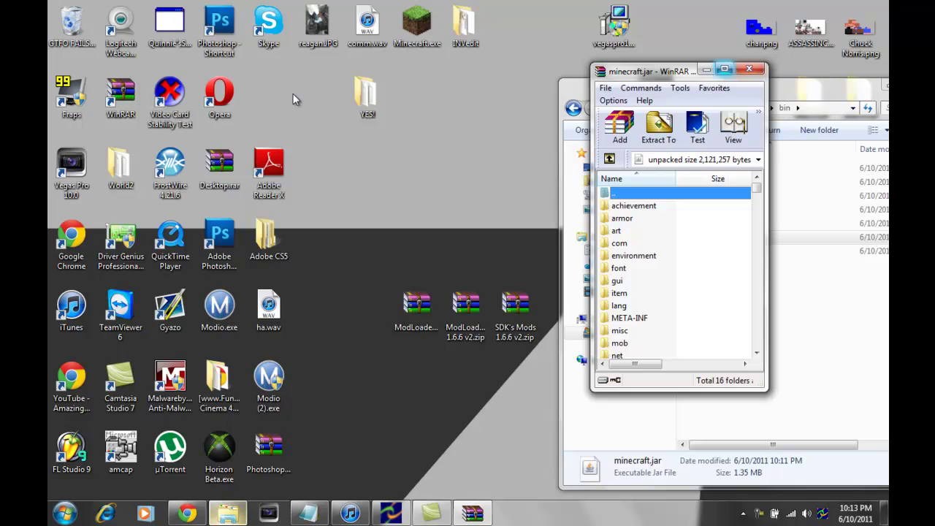
key(super+Up)
key(m)
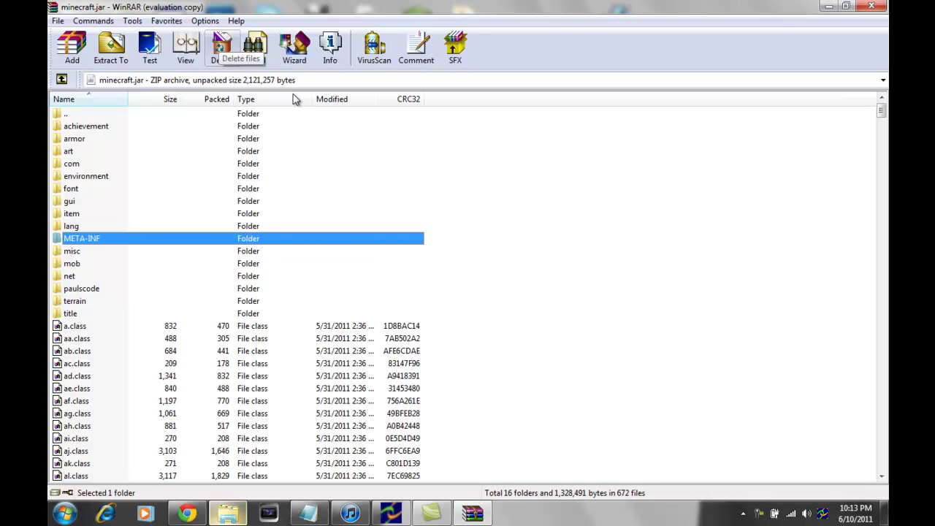
key(Delete)
key(Return)
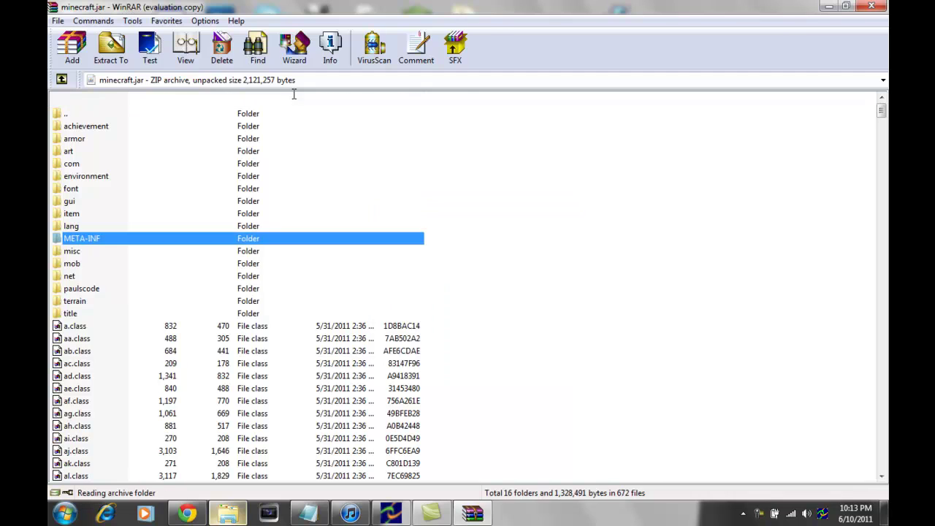
click(845, 6)
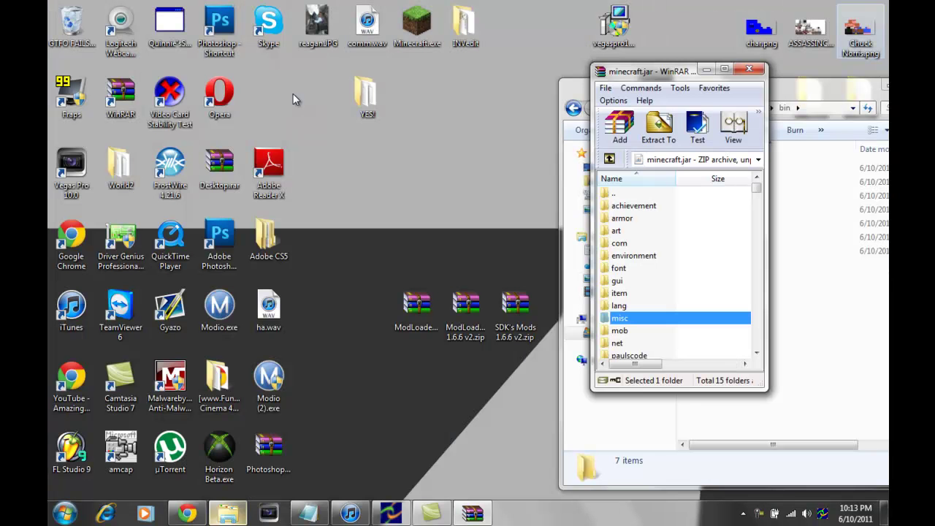
- Add all the class files from ModLoader.zip to the root of minecraft.jar, then close ModLoader.zip
double_click(417, 310)
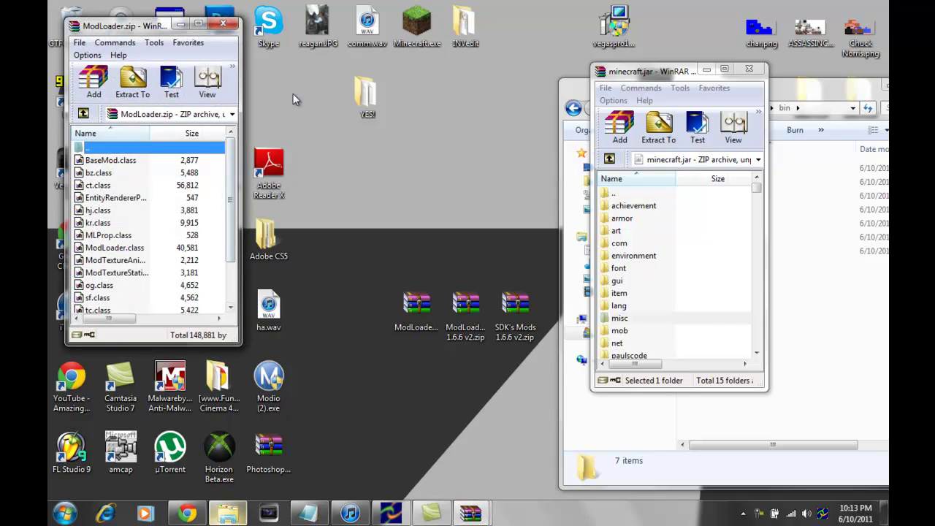
key(Escape)
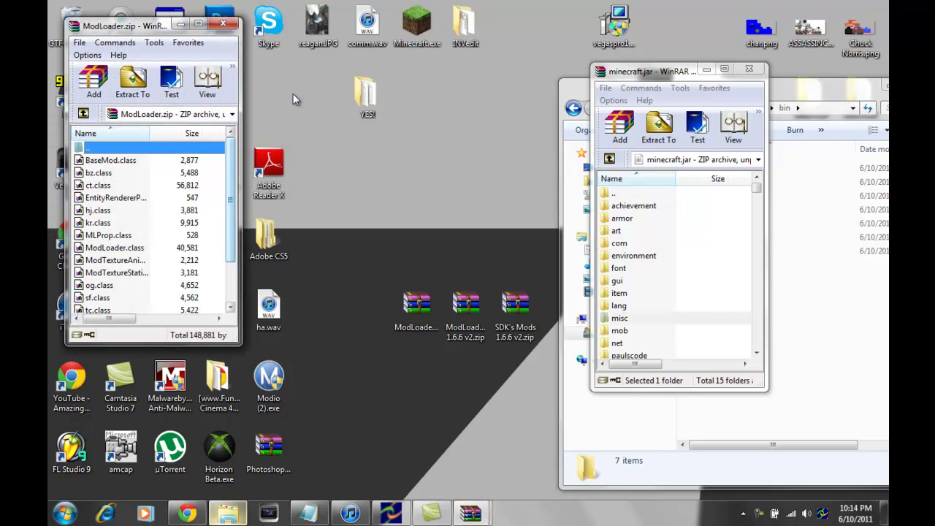
scroll(292, 98, down, 2)
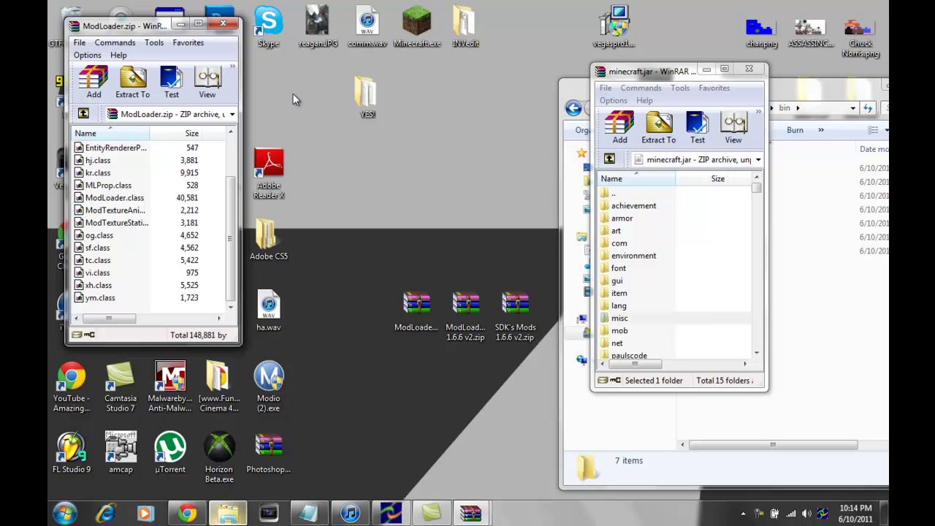
drag(143, 306, 111, 127)
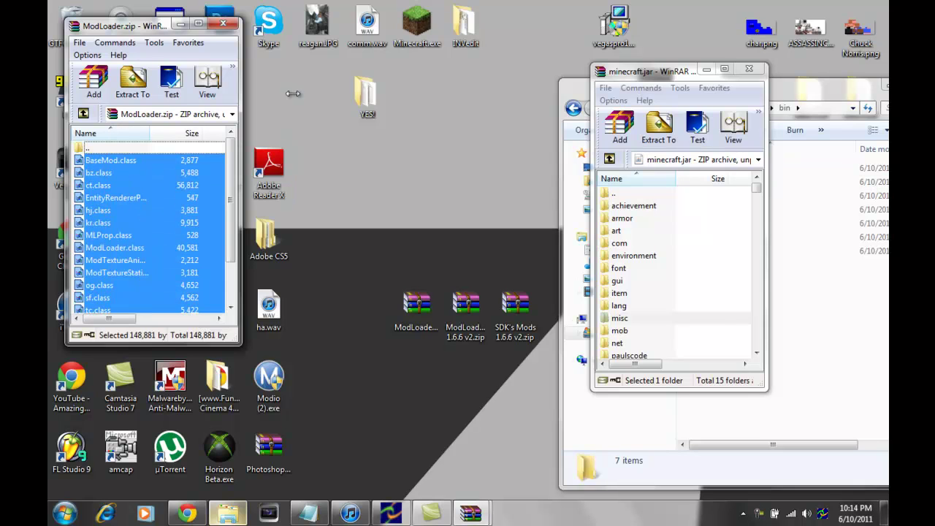
key(alt+Tab)
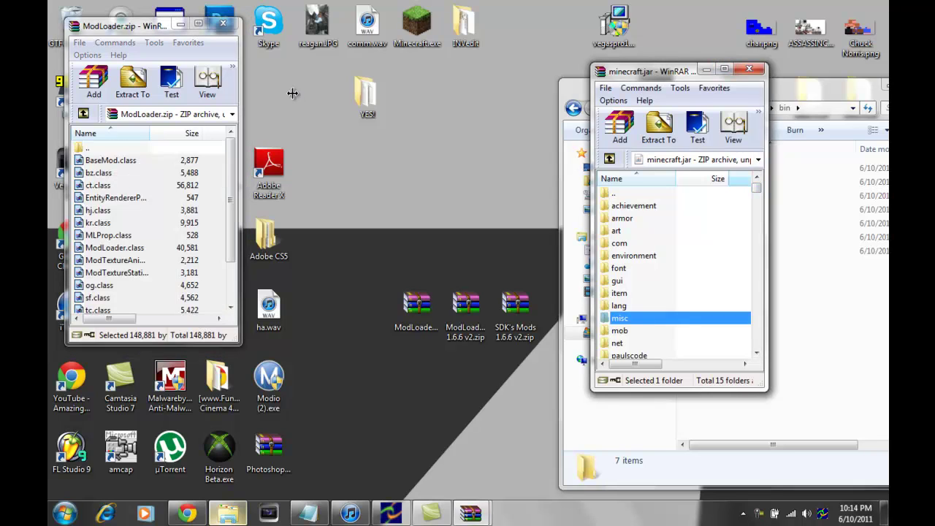
scroll(293, 99, down, 7)
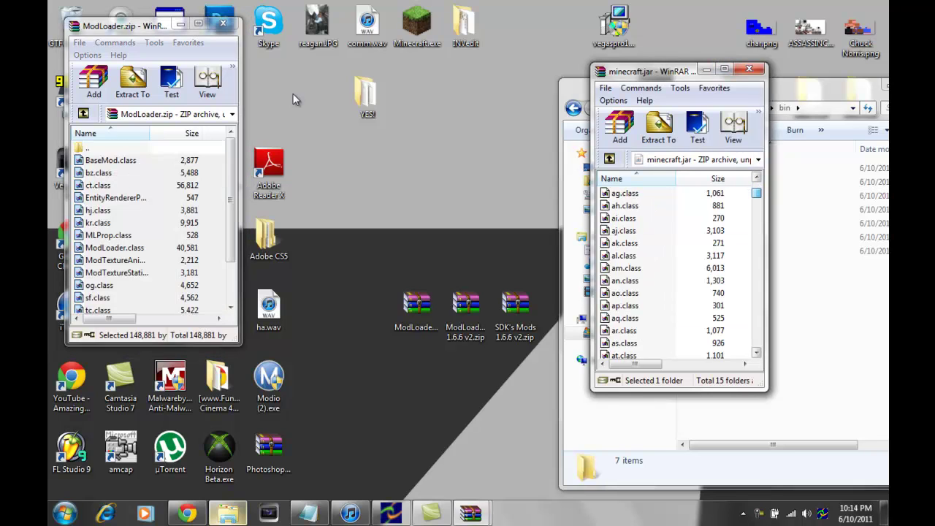
scroll(293, 99, up, 6)
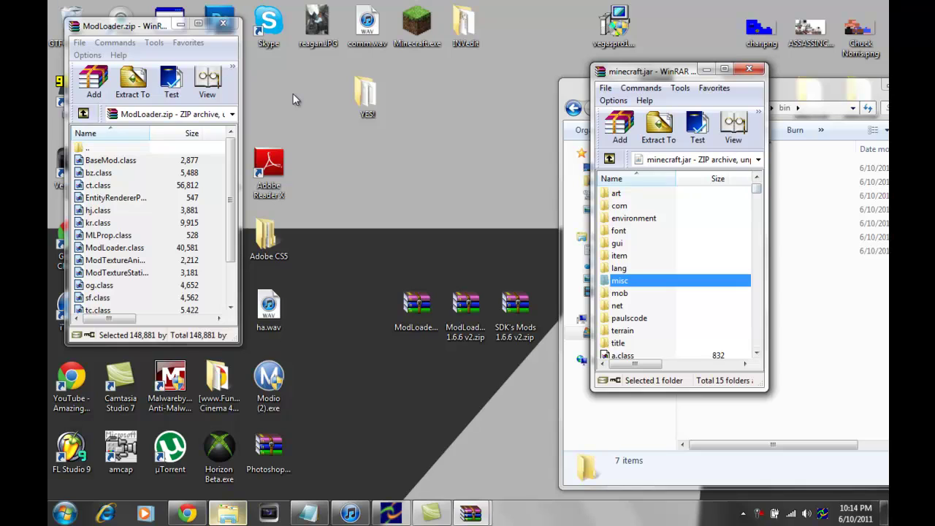
scroll(292, 99, down, 9)
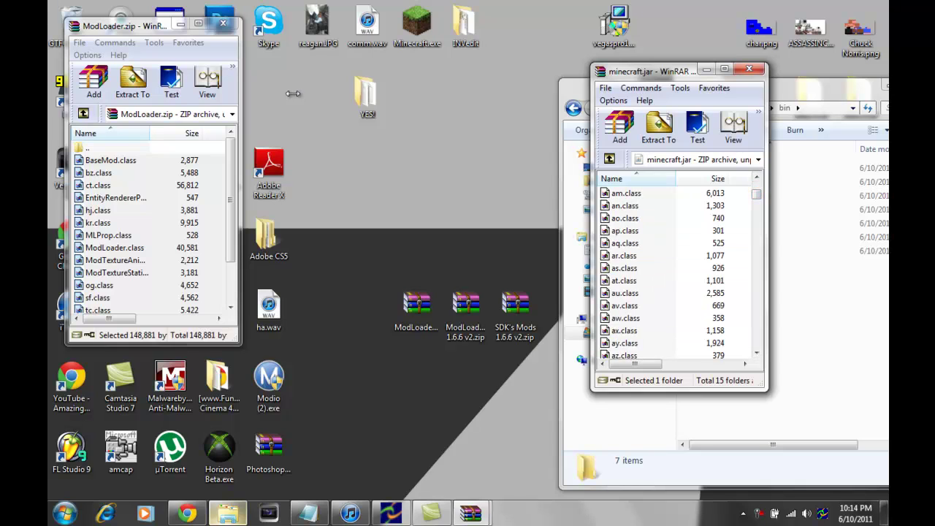
drag(117, 173, 678, 270)
key(Return)
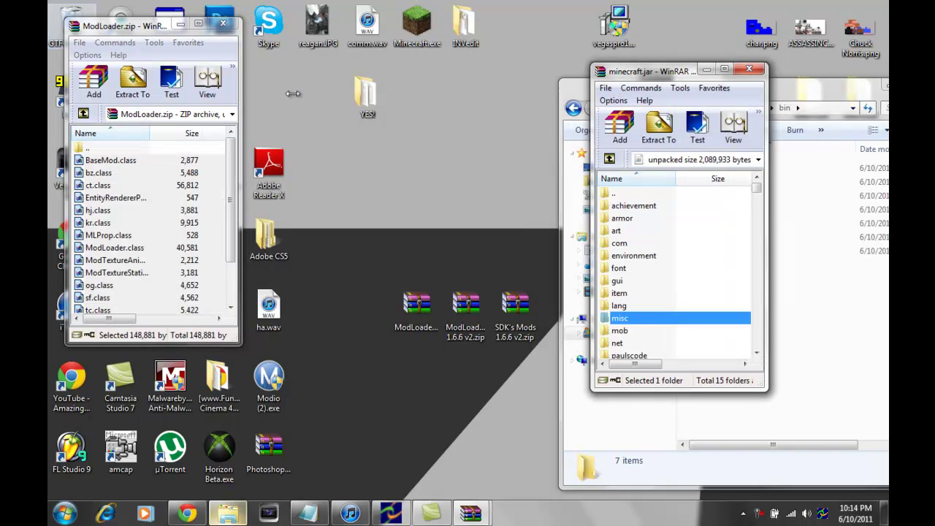
key(alt+F4)
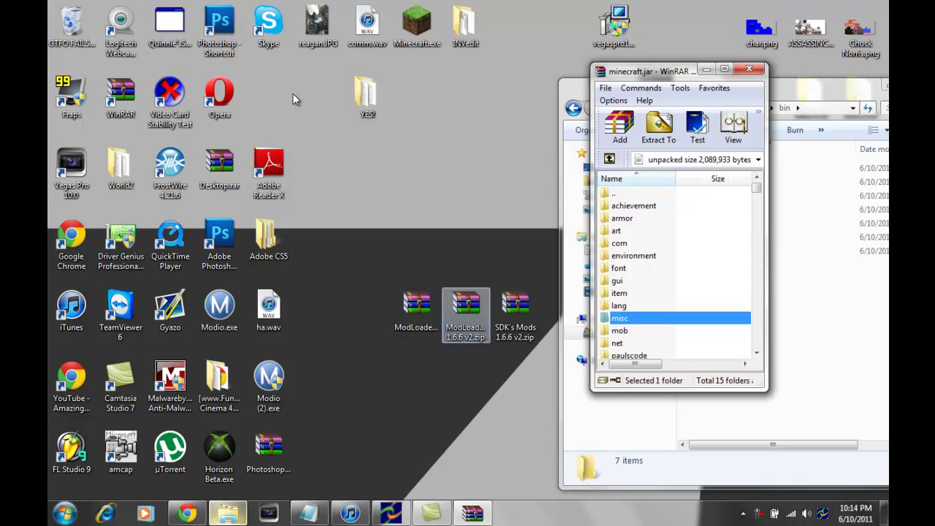
- Add all the class files from ModLoaderMP 1.6.6 v2.zip to the root of minecraft.jar, then close the ModLoaderMP archive
key(Return)
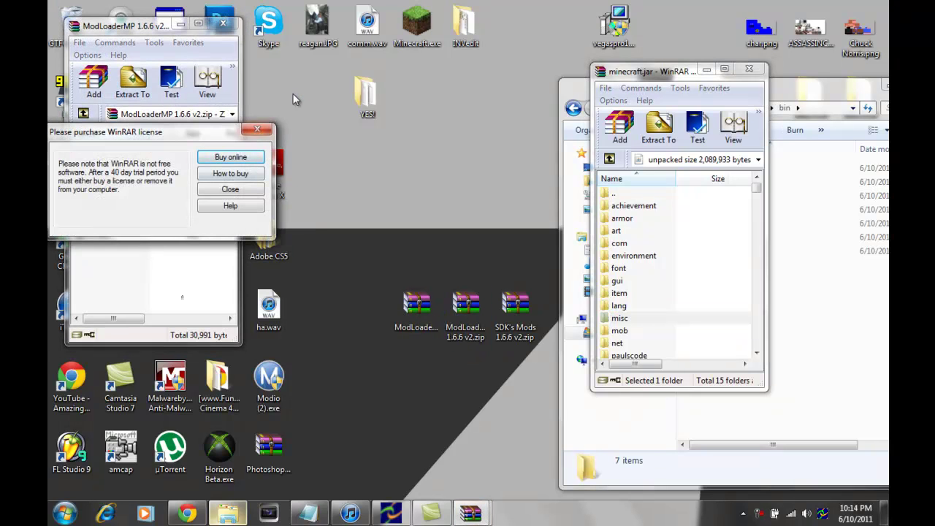
key(Escape)
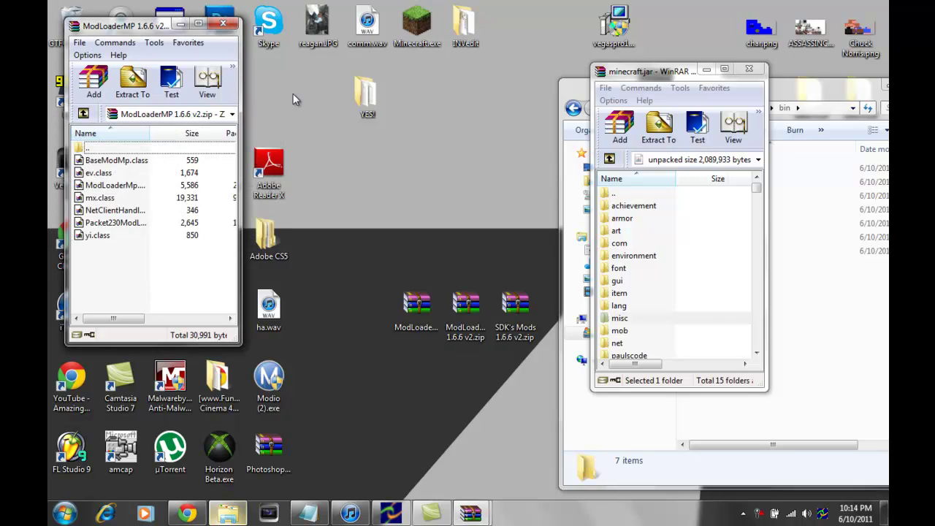
mouse_move(163, 270)
mouse_down()
mouse_move(130, 207)
mouse_move(124, 156)
mouse_up()
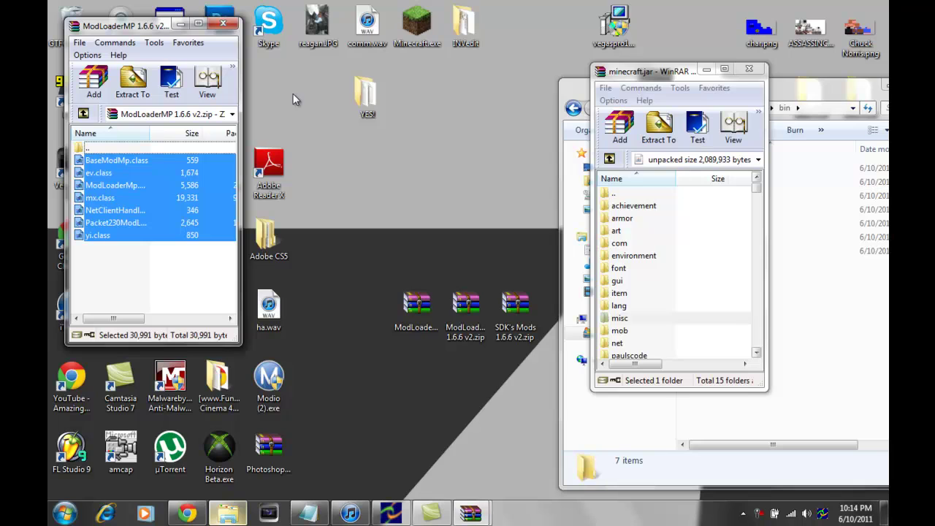
drag(755, 187, 755, 191)
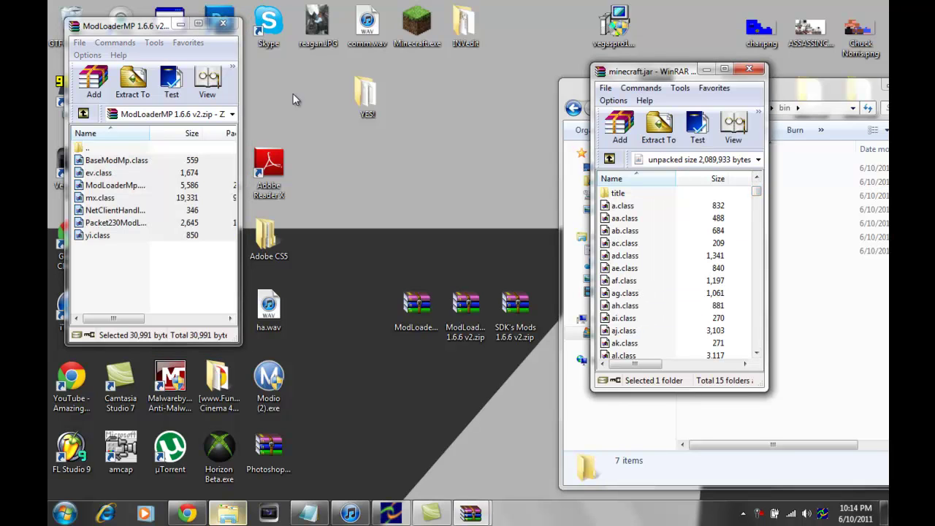
mouse_move(115, 185)
mouse_down()
mouse_move(269, 173)
mouse_move(439, 205)
mouse_move(677, 268)
mouse_up()
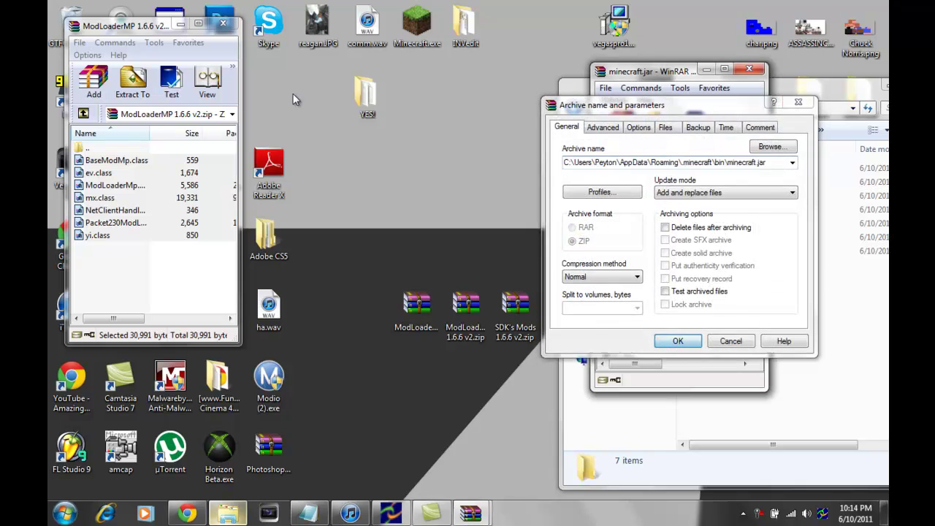
key(Return)
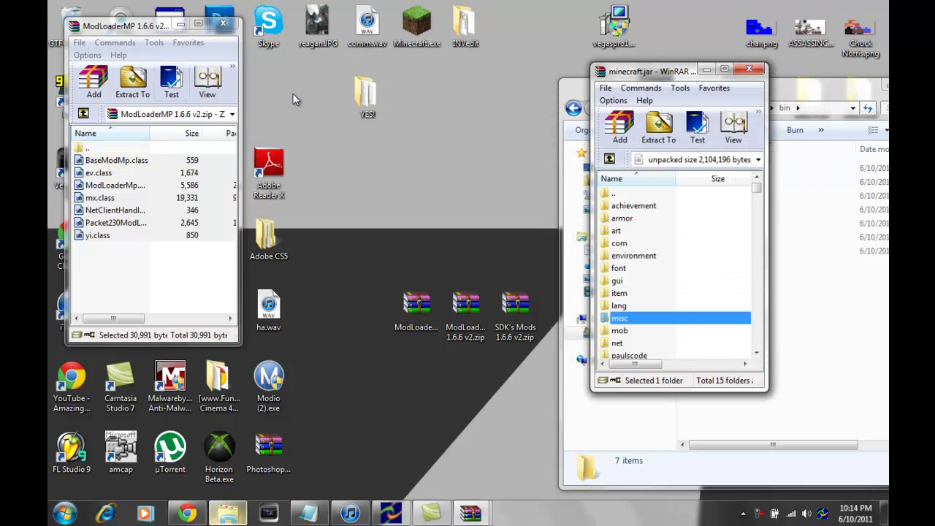
click(223, 24)
- Open SDK's Mods 1.6.6 v2.zip and look through the contents of its minecraft folder
key(Return)
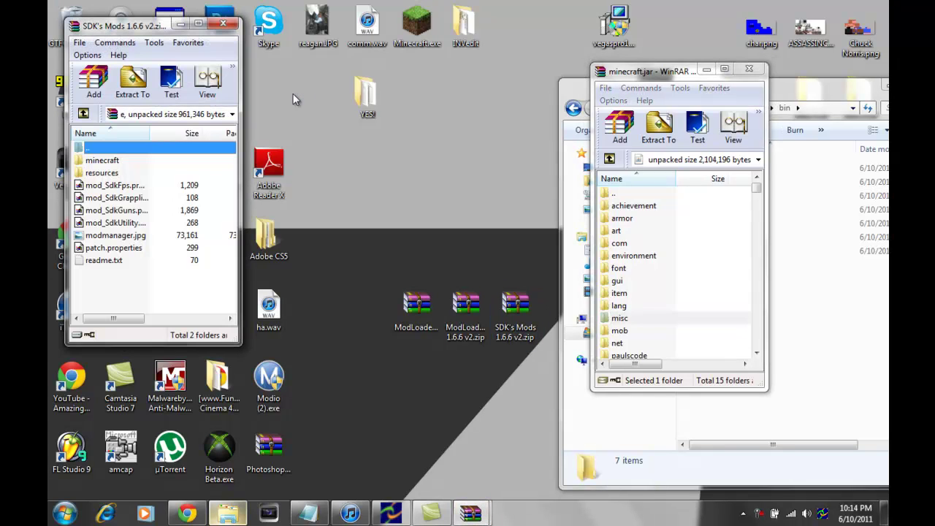
key(Escape)
key(Down)
key(Return)
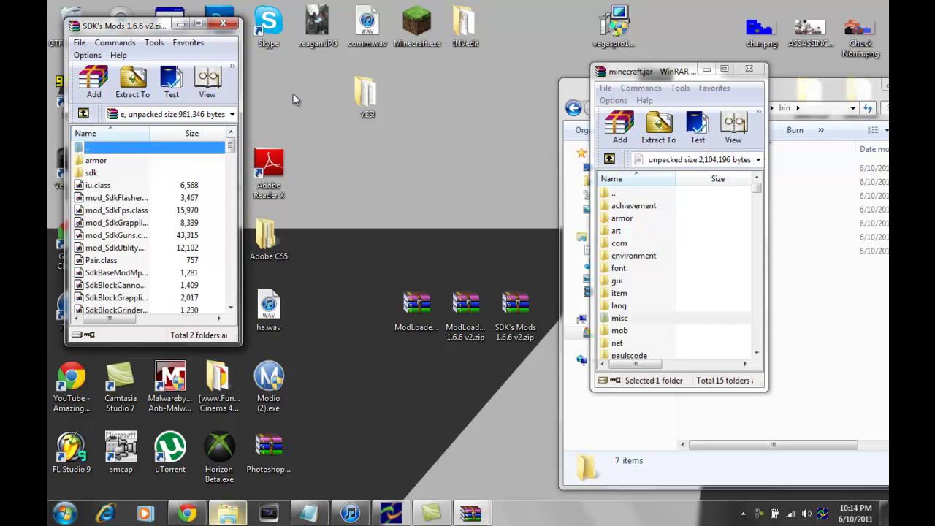
scroll(295, 99, down, 15)
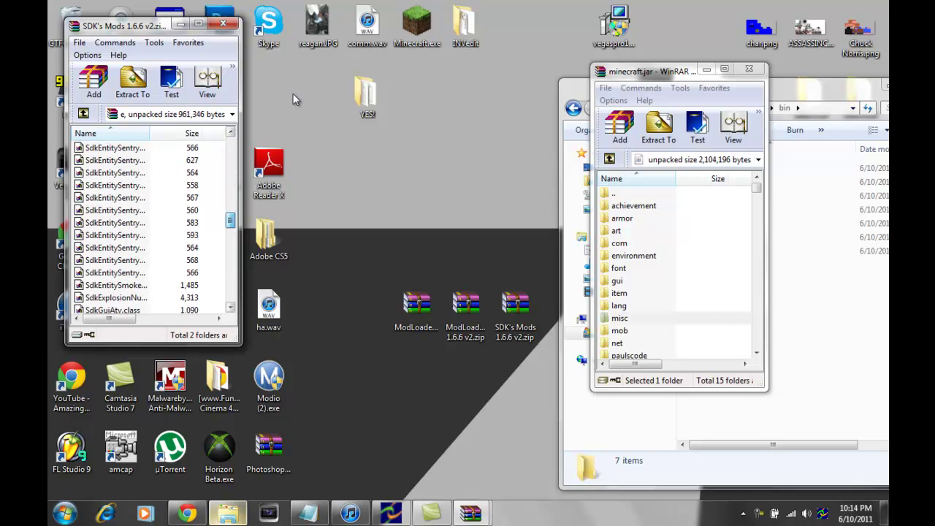
scroll(295, 100, up, 15)
scroll(295, 99, down, 14)
scroll(295, 99, up, 15)
key(Down)
key(Down)
key(Down)
key(Down)
key(Down)
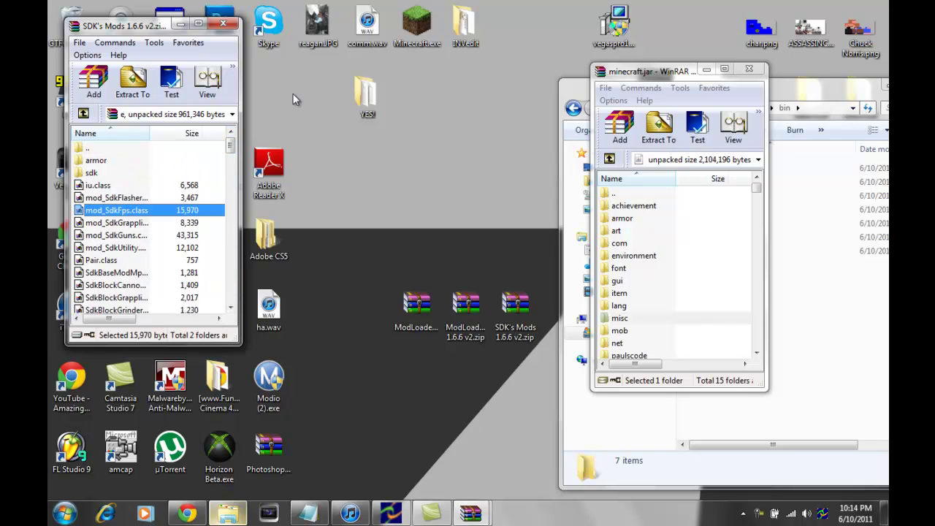
- Add everything in the SDK archive's minecraft folder, including the armor and sdk folders, to the root of minecraft.jar
key(ctrl+a)
key(ctrl+Down)
key(ctrl+Down)
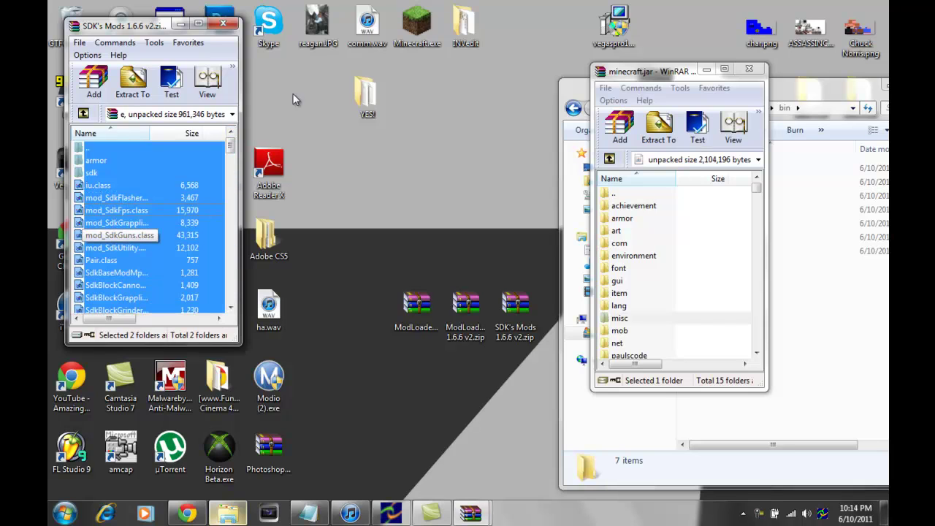
drag(756, 188, 755, 205)
click(624, 242)
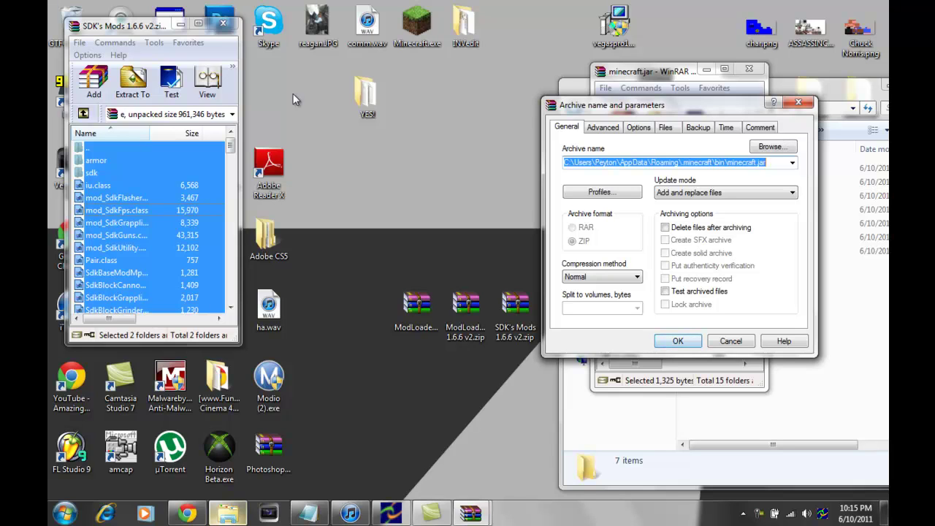
key(Return)
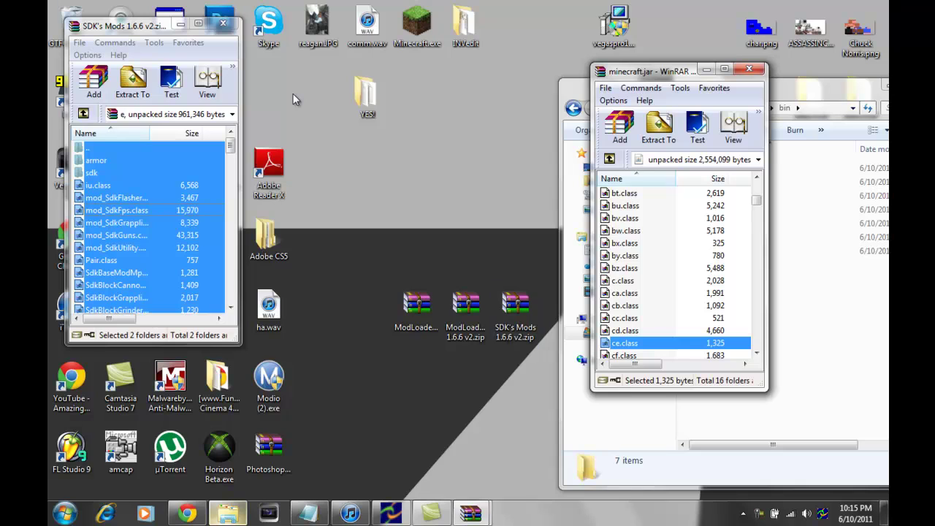
- Open the resources folder in the SDK's Mods archive and close the minecraft.jar archive
key(BackSpace)
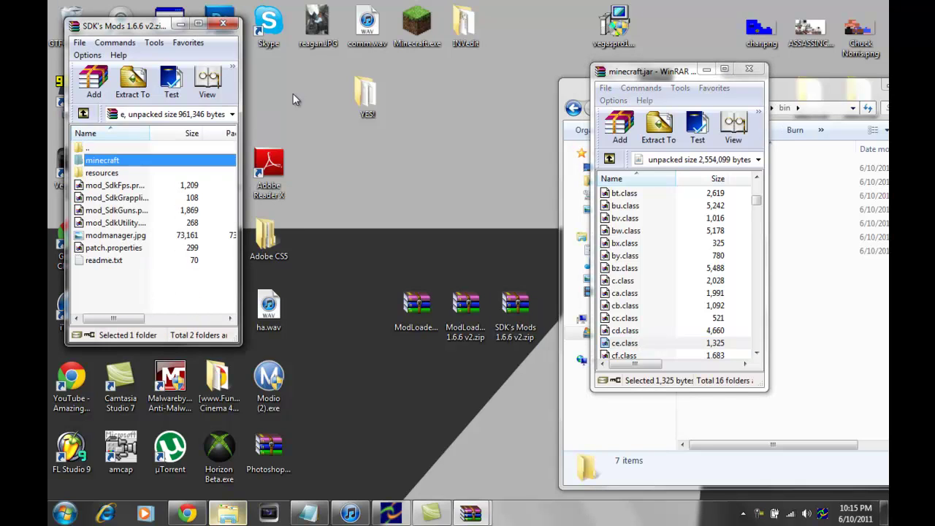
key(Return)
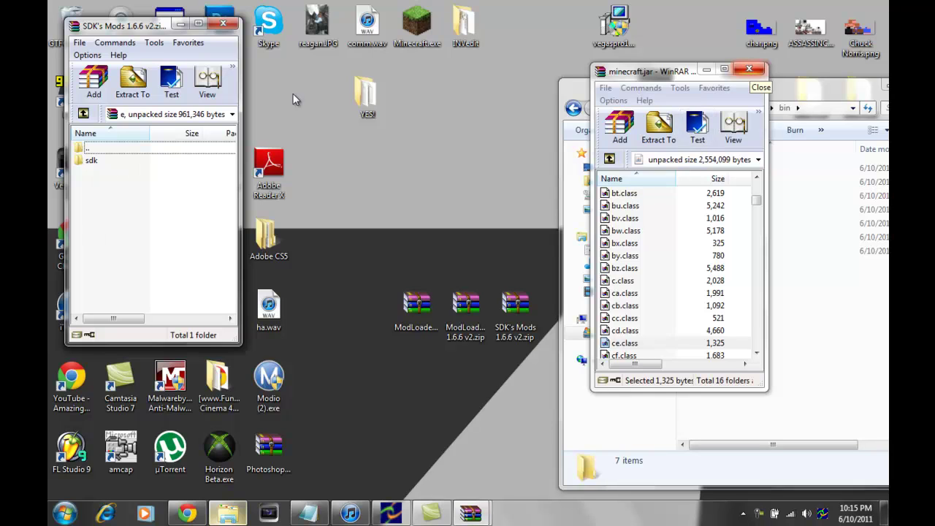
click(749, 69)
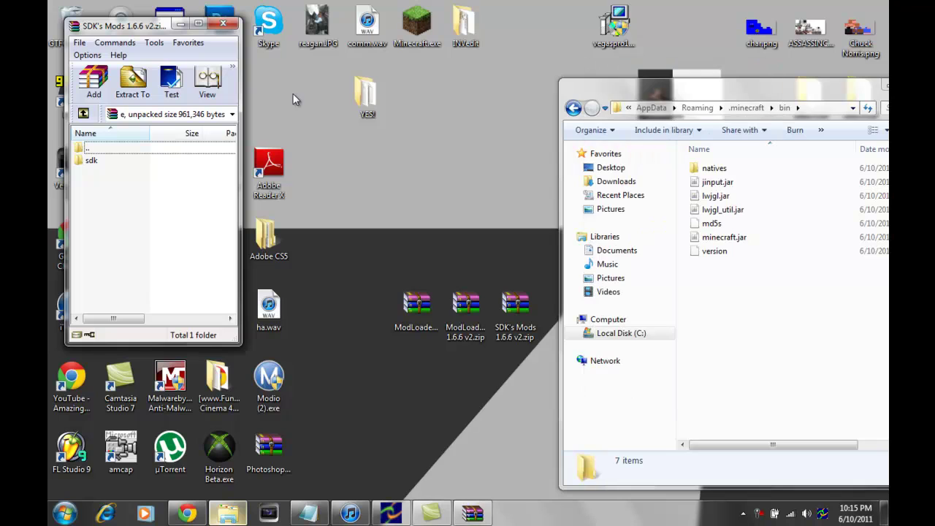
- Copy the sdk folder from the archive's resources folder into the resources folder inside .minecraft
drag(656, 87, 553, 79)
key(BackSpace)
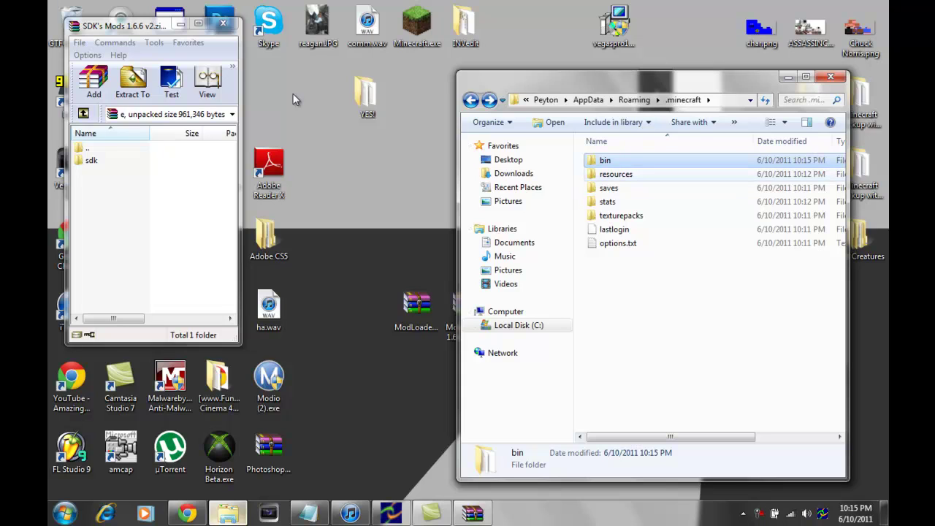
key(Down)
key(Return)
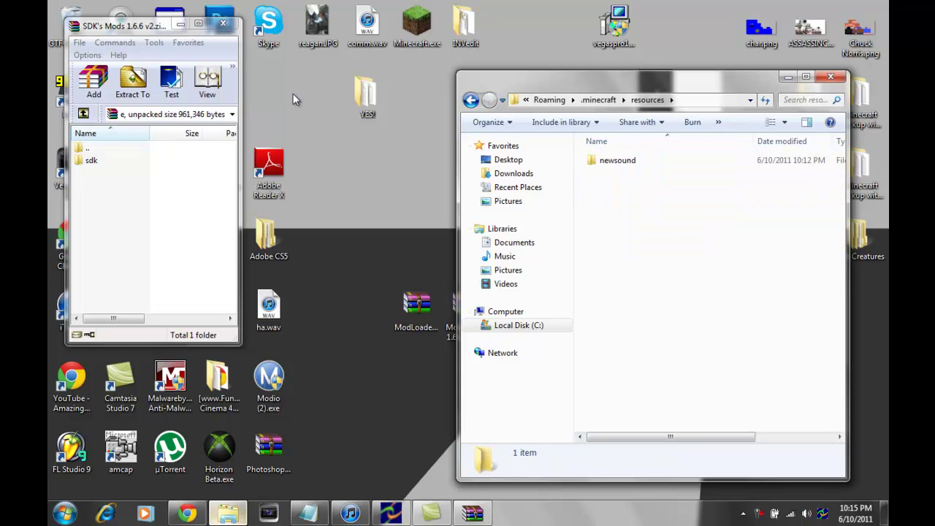
key(alt+Tab)
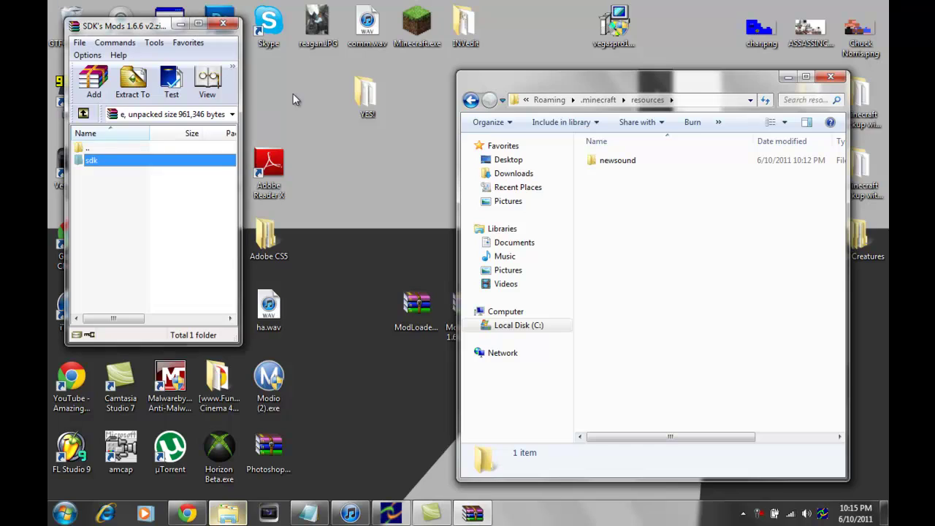
drag(92, 160, 295, 102)
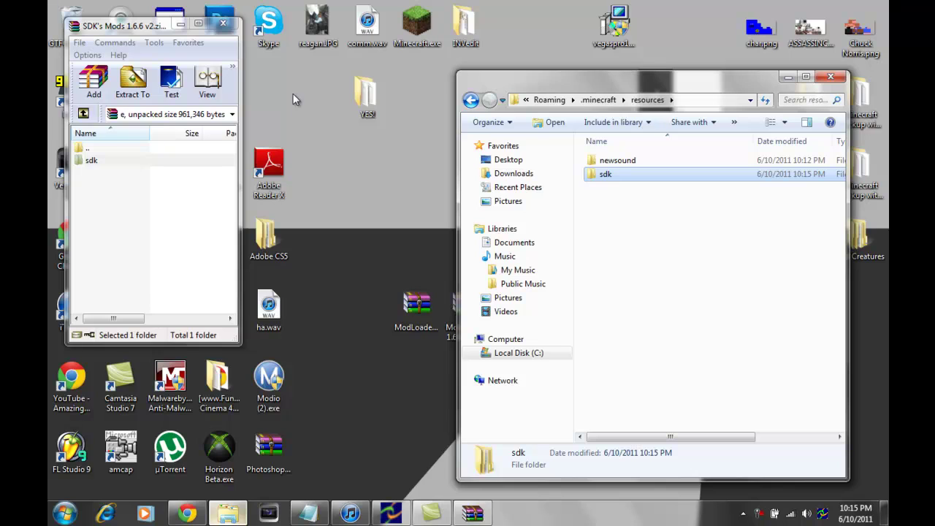
- Copy the archive's four mod_Sdk properties files (Fps, GrapplingHook, Guns, Utility) into the .minecraft folder, then close both windows
click(470, 99)
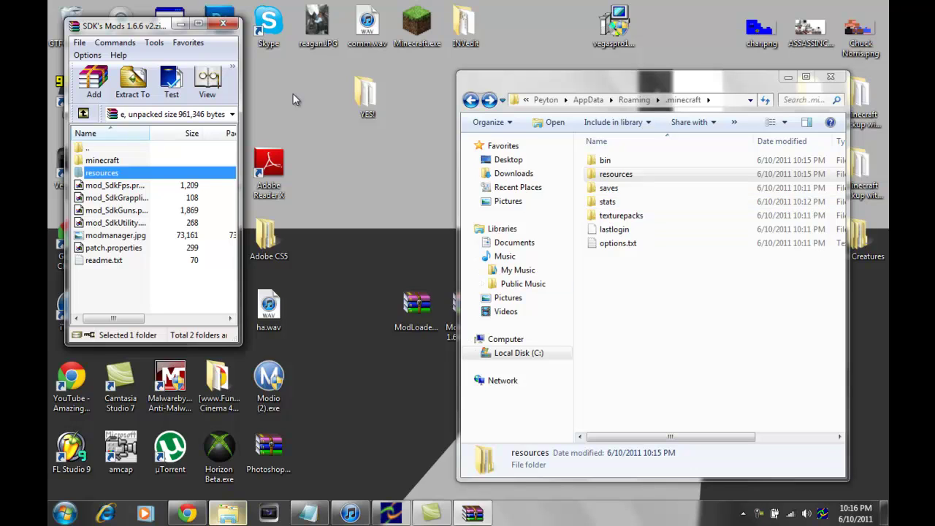
key(Down)
key(Down)
key(Down)
key(Down)
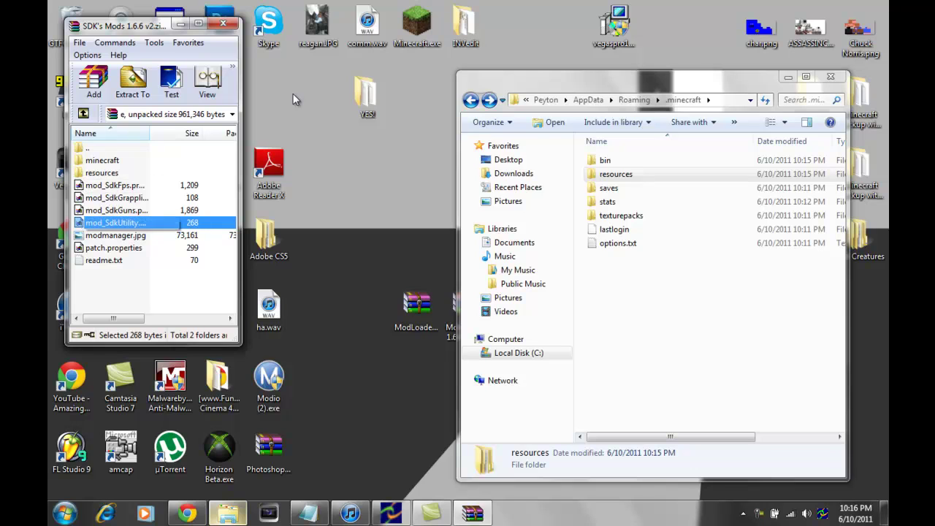
key(shift+Up)
key(shift+Up)
key(shift+Up)
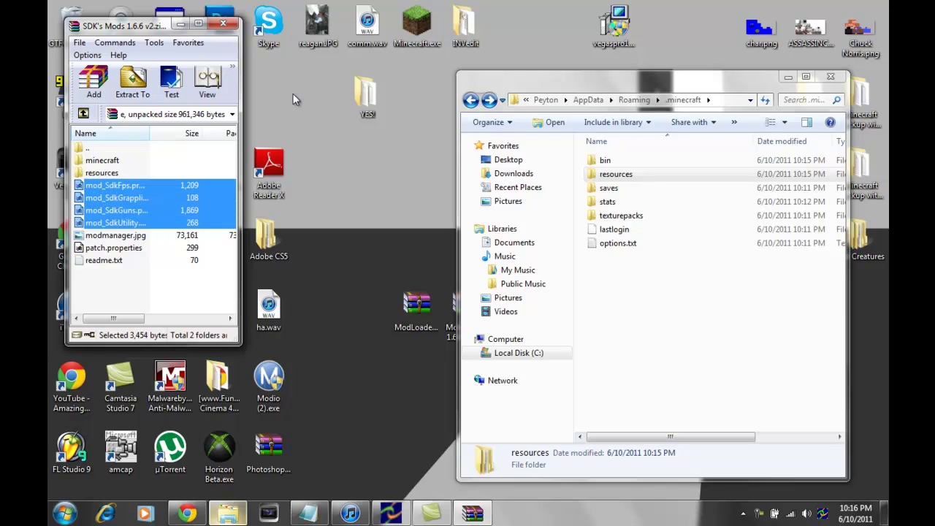
mouse_move(117, 186)
mouse_down()
mouse_move(219, 197)
mouse_move(522, 284)
mouse_move(643, 292)
mouse_up()
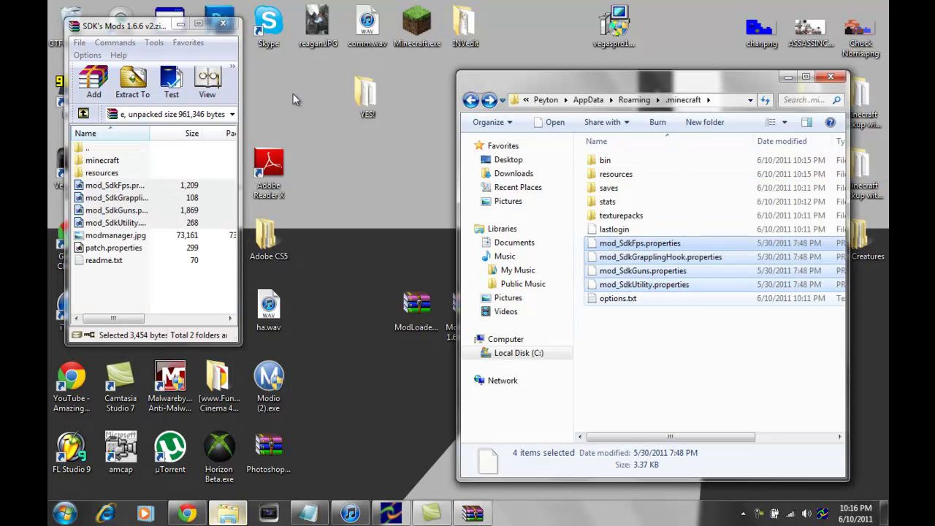
key(alt+F4)
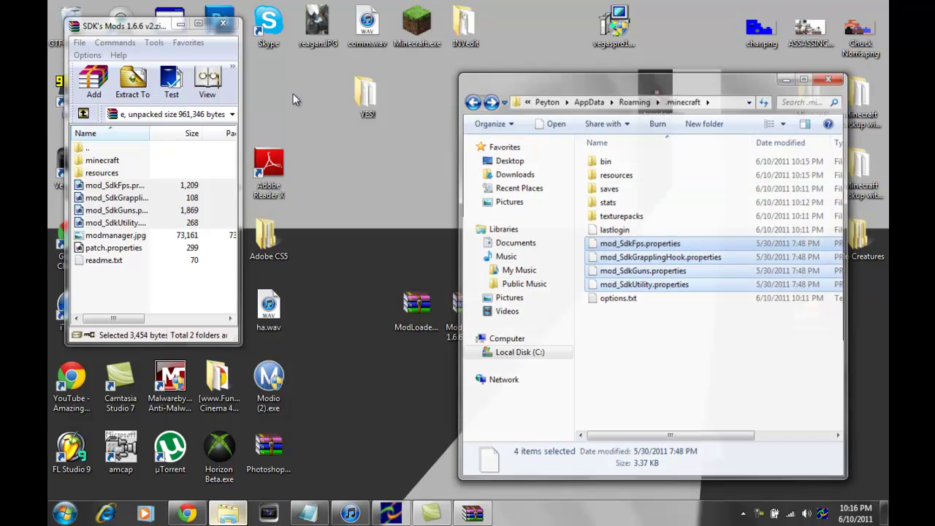
key(alt+F4)
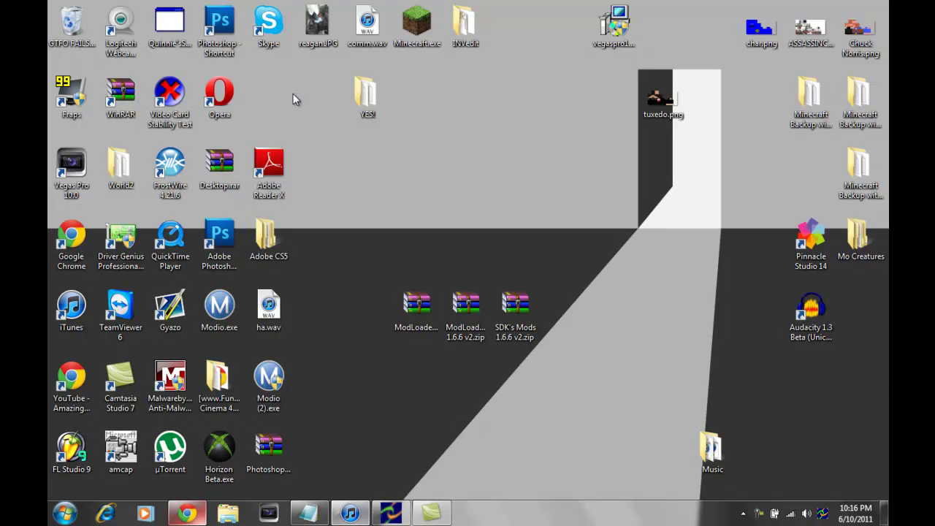
key(super+3)
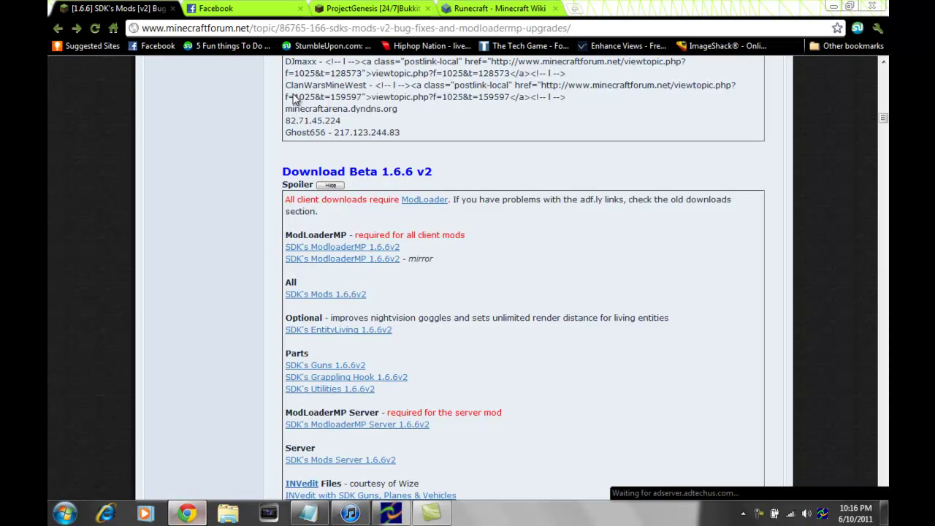
key(super+3)
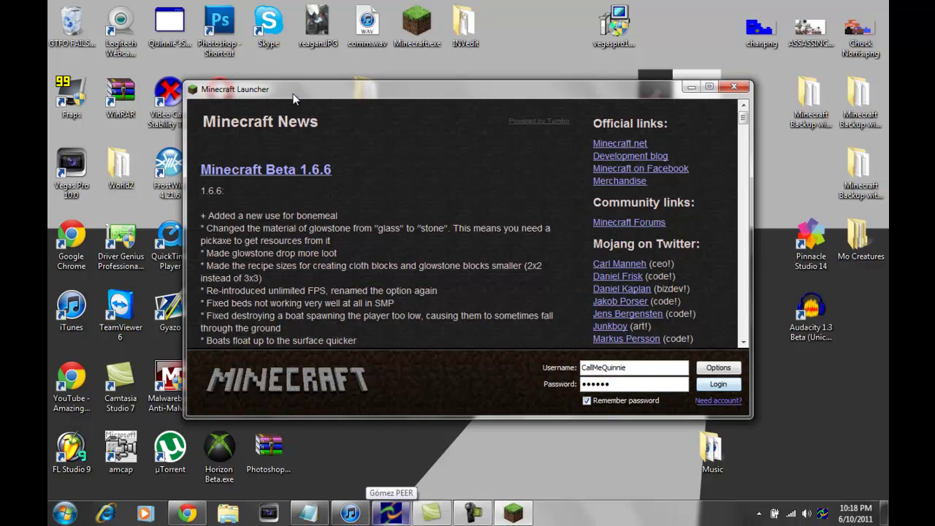
- Log in to Minecraft with the remembered account and create a singleplayer world named New World with the seed "eeao"
key(Return)
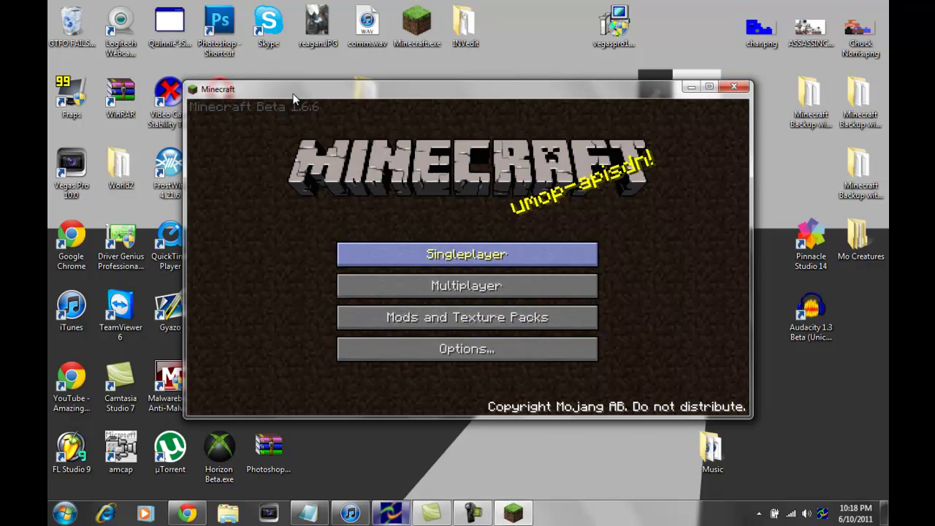
click(467, 254)
click(533, 361)
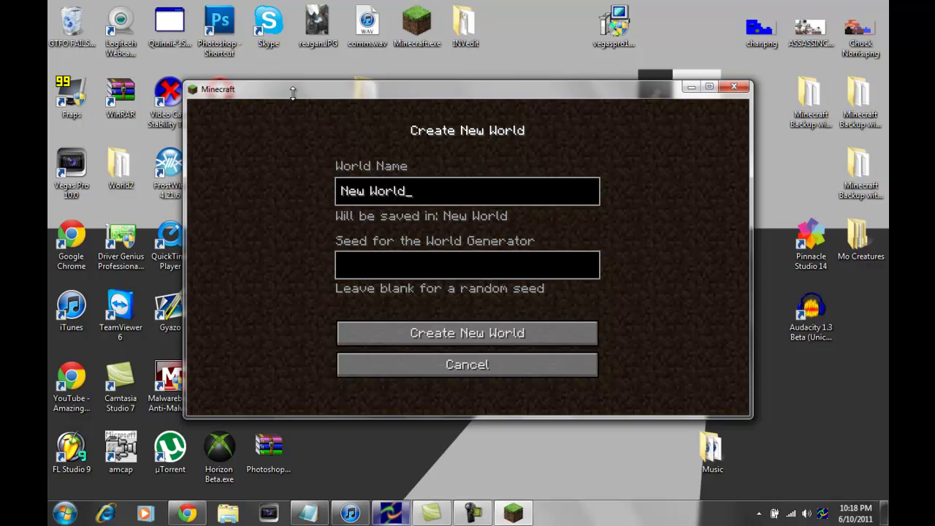
key(Tab)
text(eeao)
key(Return)
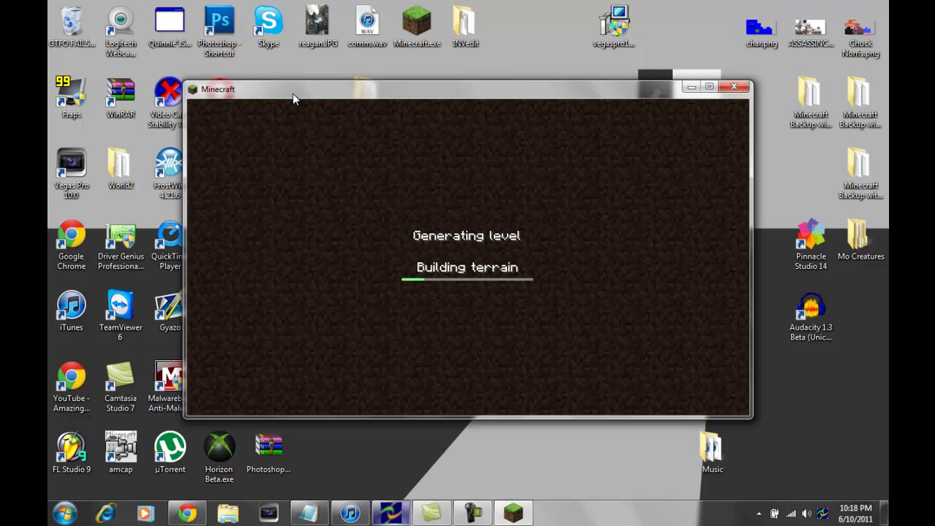
mouse_move(293, 93)
mouse_down()
mouse_move(143, 158)
mouse_move(315, 108)
mouse_move(315, 67)
mouse_move(217, 144)
mouse_move(232, 176)
mouse_move(281, 147)
mouse_move(346, 72)
mouse_move(130, 142)
mouse_move(189, 232)
mouse_move(381, 157)
mouse_move(626, 123)
mouse_move(432, 121)
mouse_move(249, 96)
mouse_move(318, 107)
mouse_move(279, 134)
mouse_move(282, 106)
mouse_move(260, 100)
mouse_move(350, 85)
mouse_move(395, 123)
mouse_move(335, 236)
mouse_move(290, 463)
mouse_move(292, 515)
mouse_move(257, 265)
mouse_move(262, 92)
mouse_move(492, 86)
mouse_move(446, 97)
mouse_move(48, 102)
mouse_move(284, 101)
mouse_move(451, 88)
mouse_move(414, 160)
mouse_move(407, 67)
mouse_move(489, 69)
mouse_move(465, 135)
mouse_move(319, 155)
mouse_move(380, 70)
mouse_move(425, 158)
mouse_move(363, 74)
mouse_move(480, 99)
mouse_move(385, 75)
mouse_move(411, 142)
mouse_move(417, 106)
mouse_move(394, 147)
mouse_move(421, 101)
mouse_move(433, 124)
mouse_move(427, 98)
mouse_move(412, 129)
mouse_move(473, 141)
mouse_move(408, 76)
mouse_move(427, 97)
mouse_up()
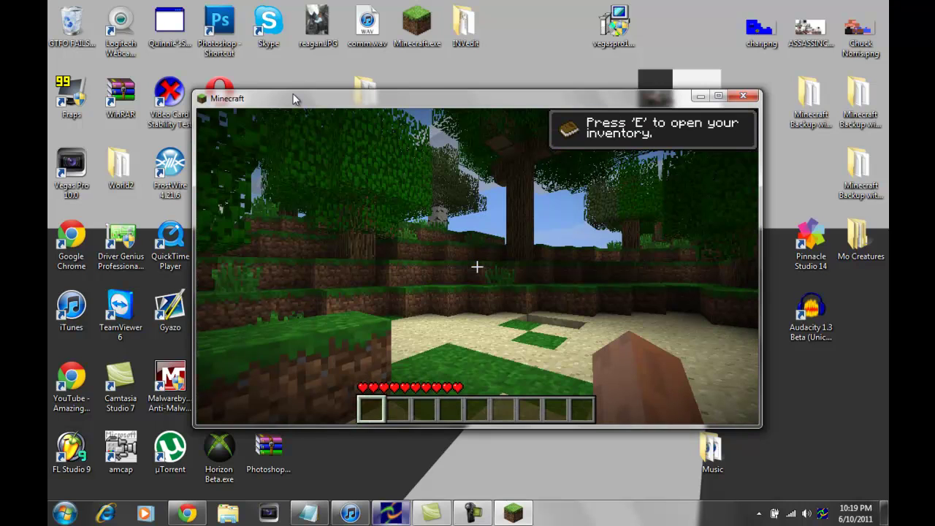
- Take an AK47 from page 4 of the TooManyItems list in the inventory
key(e)
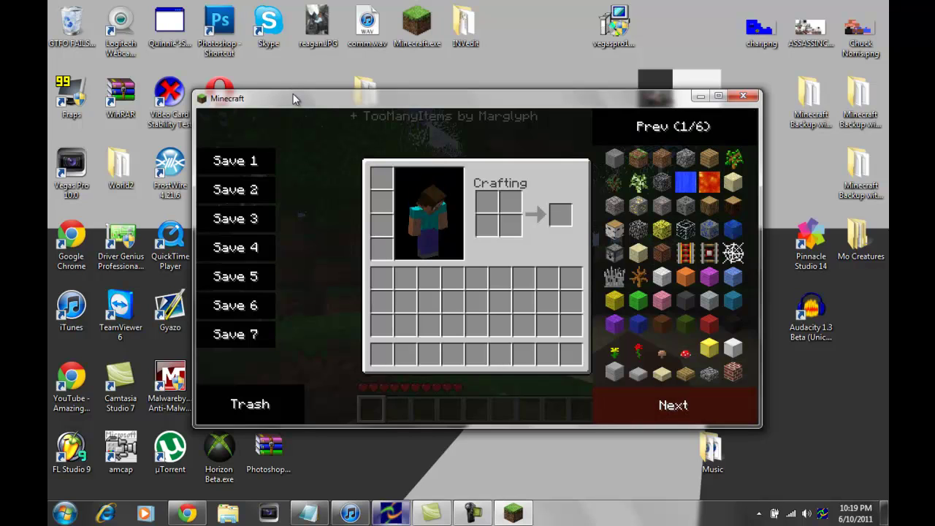
click(673, 404)
click(673, 405)
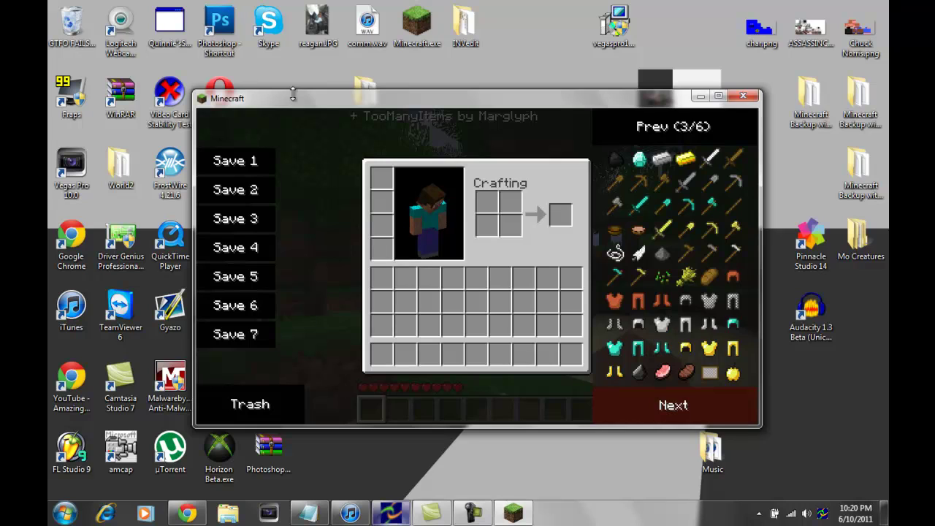
click(672, 405)
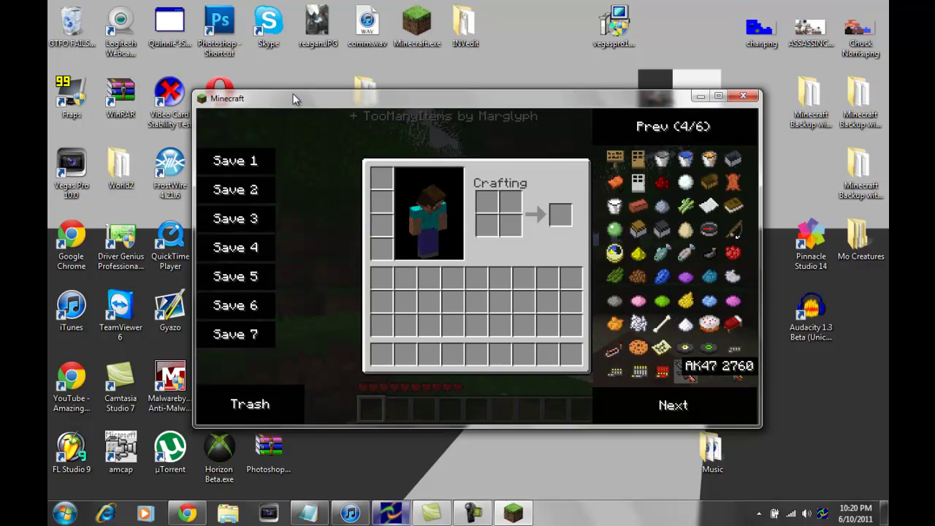
click(687, 374)
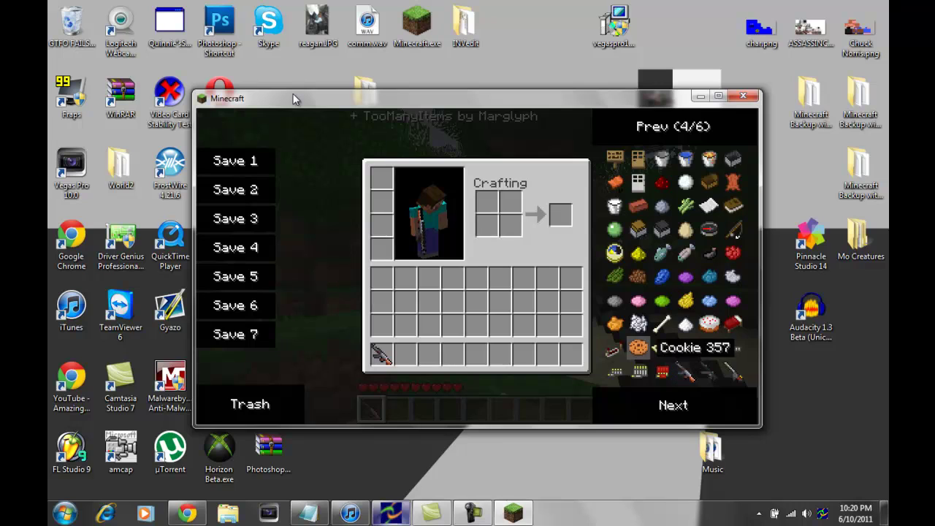
- Add eight stacks of 32 bullets to the remaining hotbar slots and return to the game
click(615, 372)
click(615, 372)
click(615, 373)
click(615, 373)
click(615, 372)
click(615, 372)
click(615, 373)
click(615, 372)
key(e)
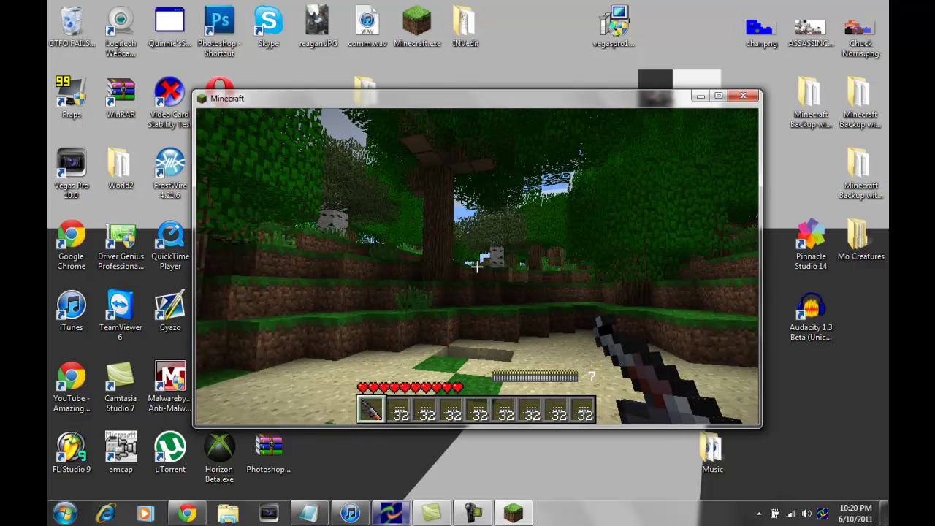
- Walk and jump forward through the forest while holding the AK47
key(w)
key(w)
key(space)
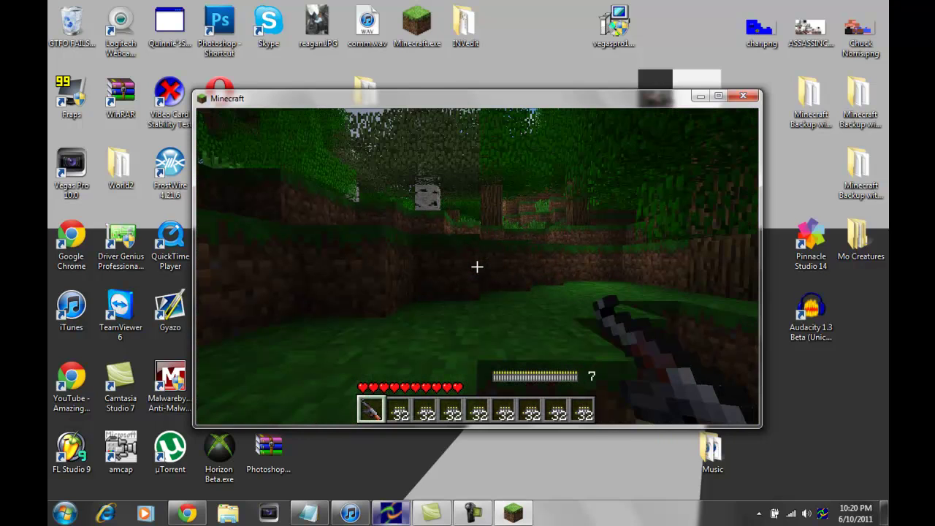
key(w)
key(space)
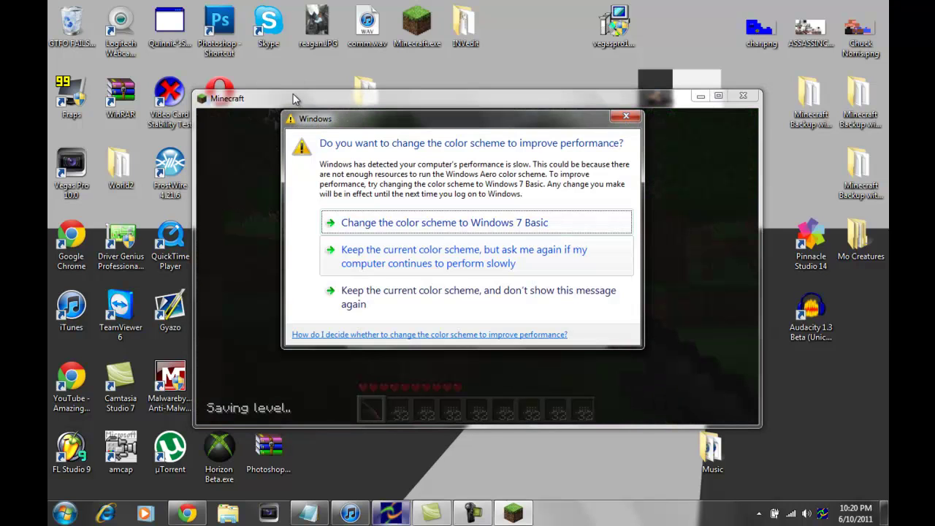
- Accept changing the Windows color scheme to Windows 7 Basic
key(Return)
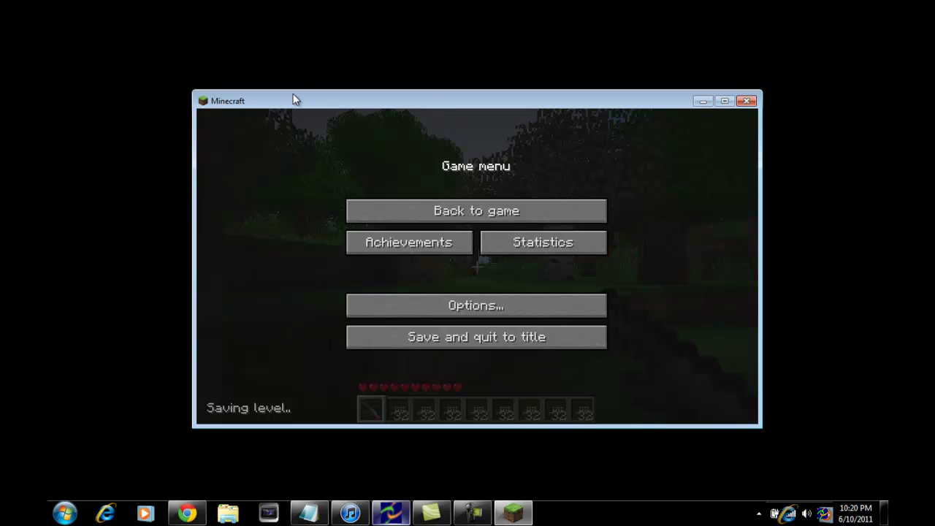
key(F11)
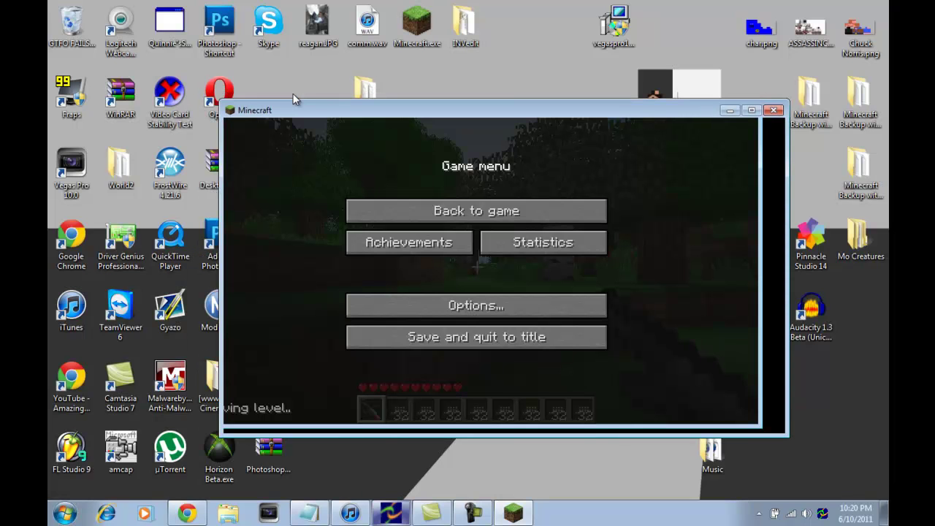
- Set the video graphics to Fast, lower the render distance two levels, turn view bobbing off, and return to the game
click(502, 313)
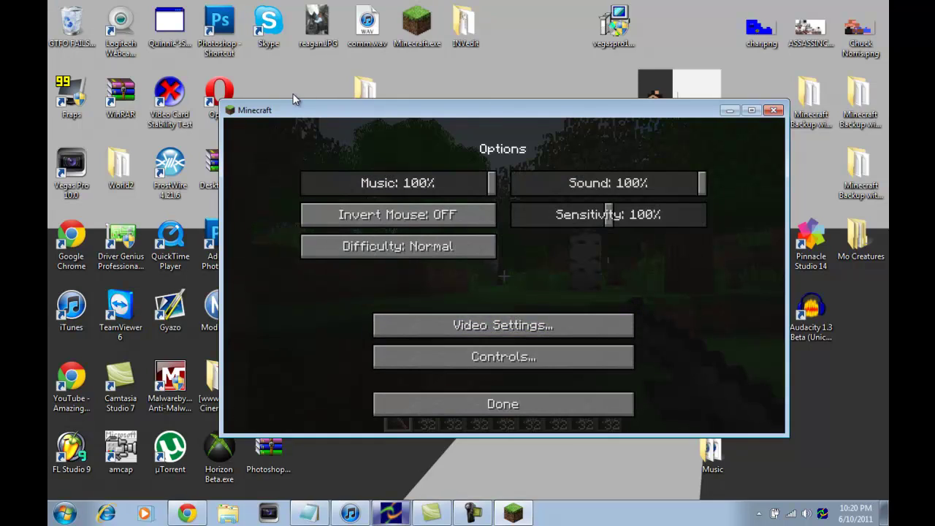
click(503, 325)
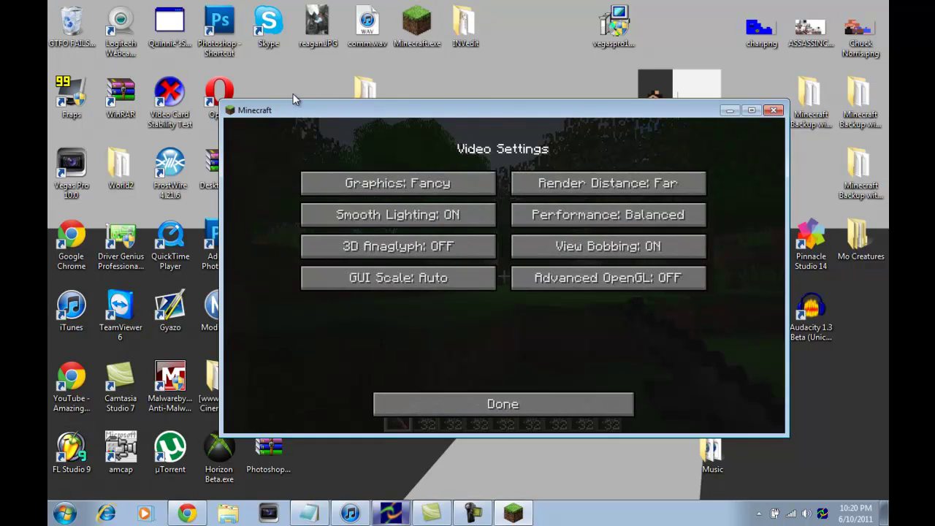
click(398, 182)
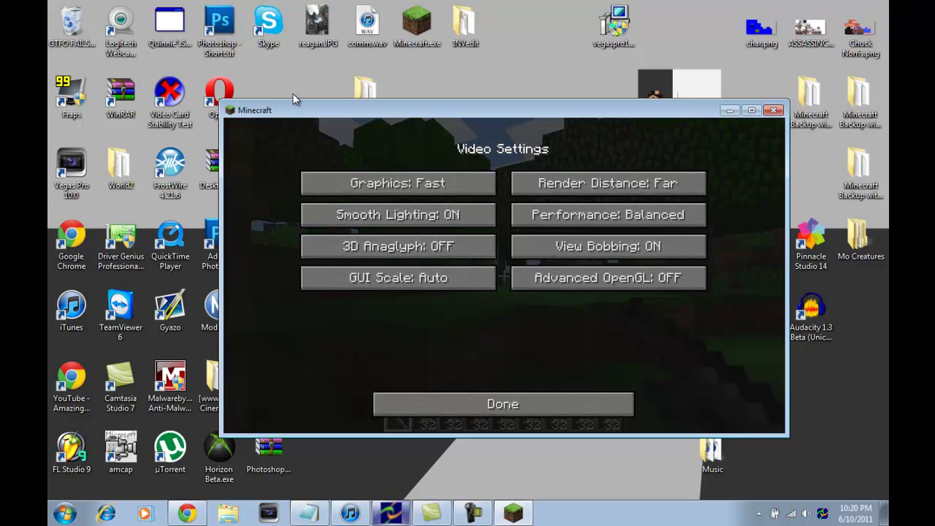
click(607, 183)
click(608, 183)
click(607, 246)
click(502, 404)
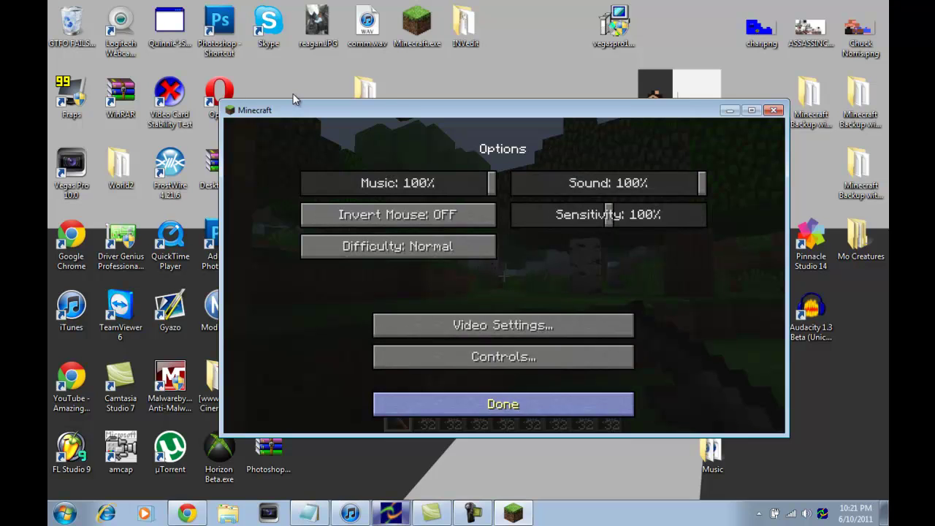
key(Escape)
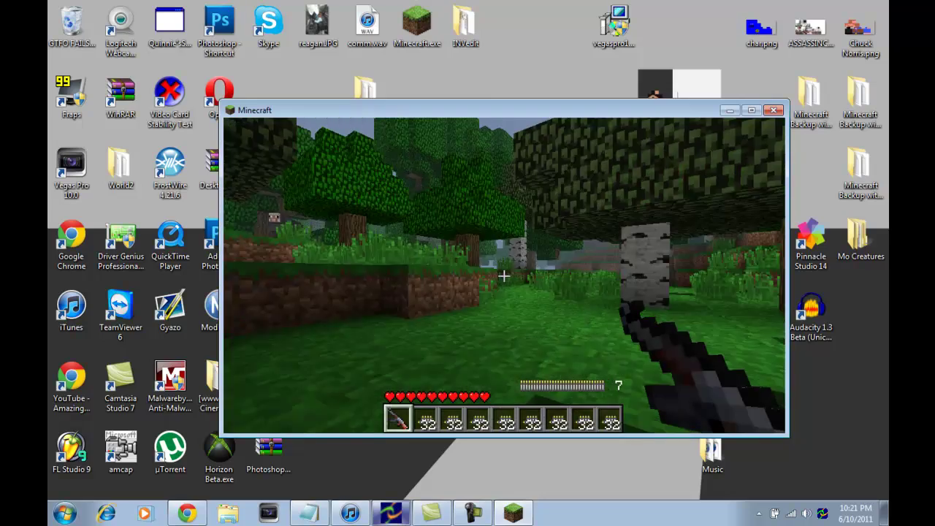
- Approach the sheep among the trees, fire the AK47 at them until it reloads, and walk on through the forest
key(w)
key(space)
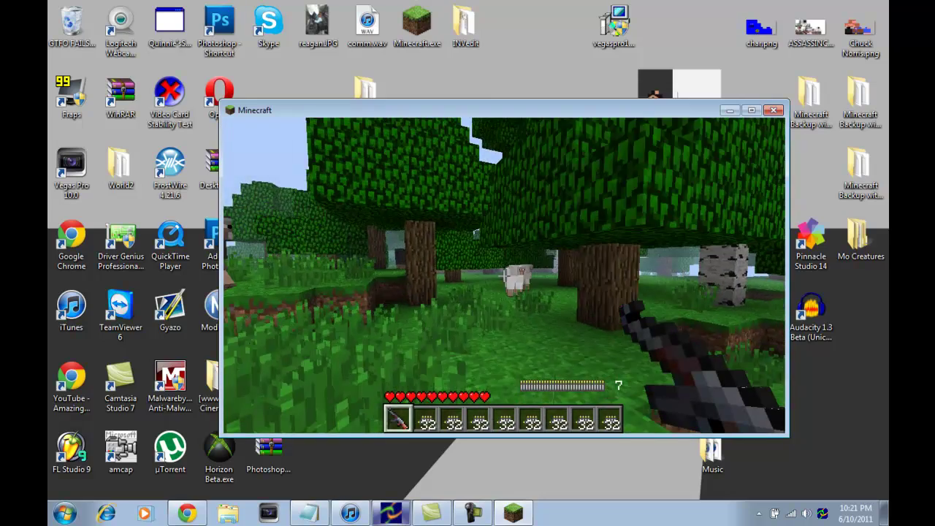
key(w)
right_click(504, 276)
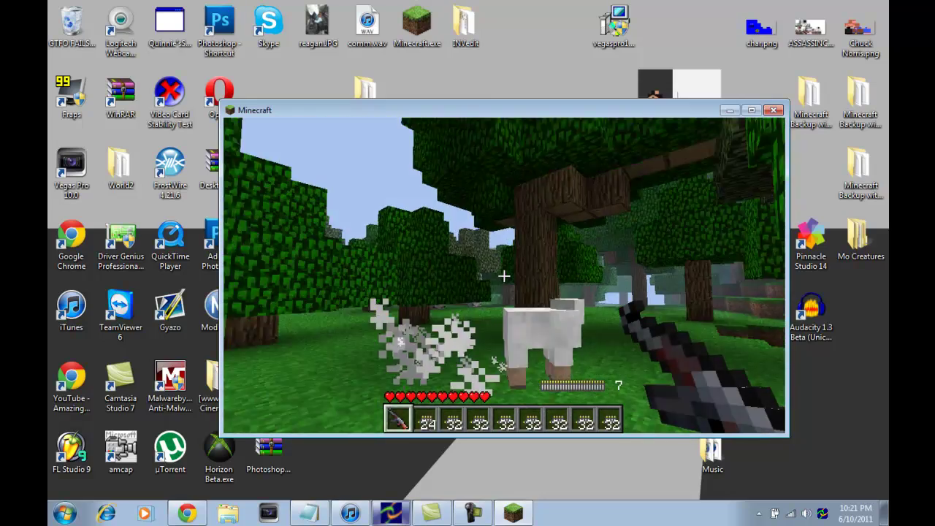
right_click(504, 275)
right_click(504, 275)
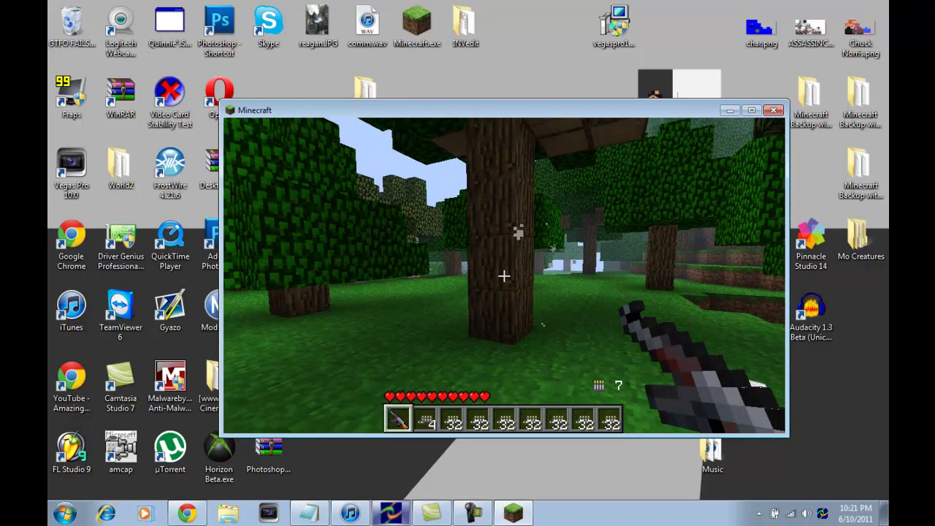
right_click(504, 275)
key(w)
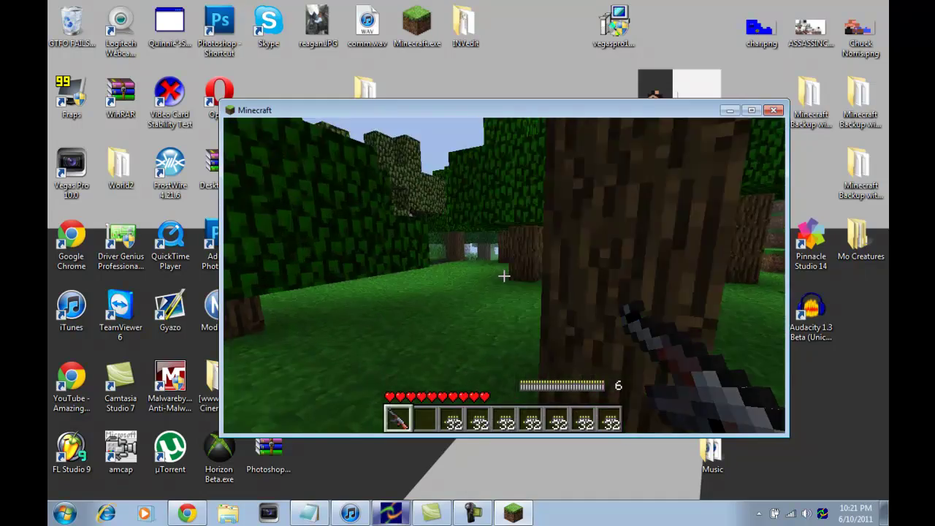
key(w)
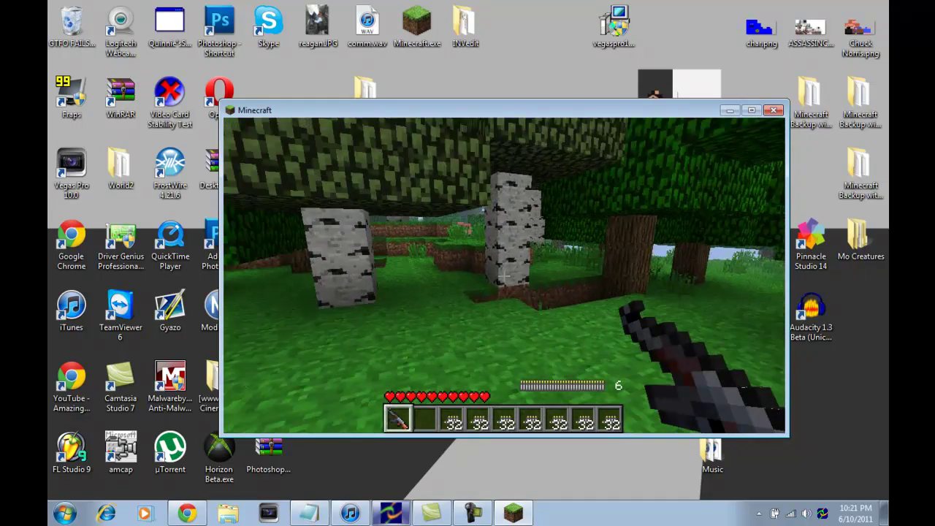